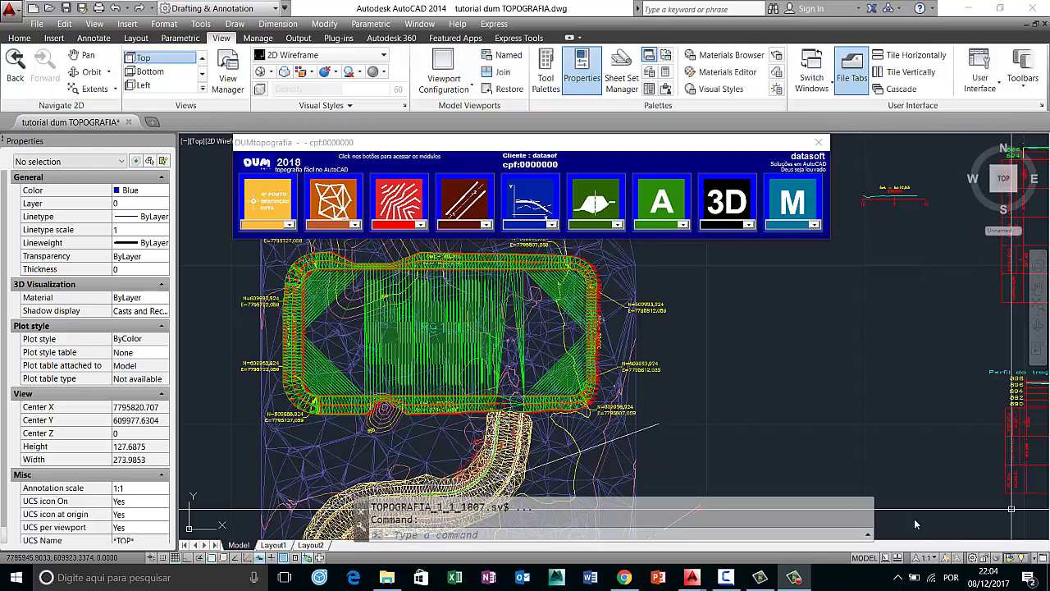
Zoom in on the platform's top edge until the terrain mesh elevation labels are readable.
click(533, 339)
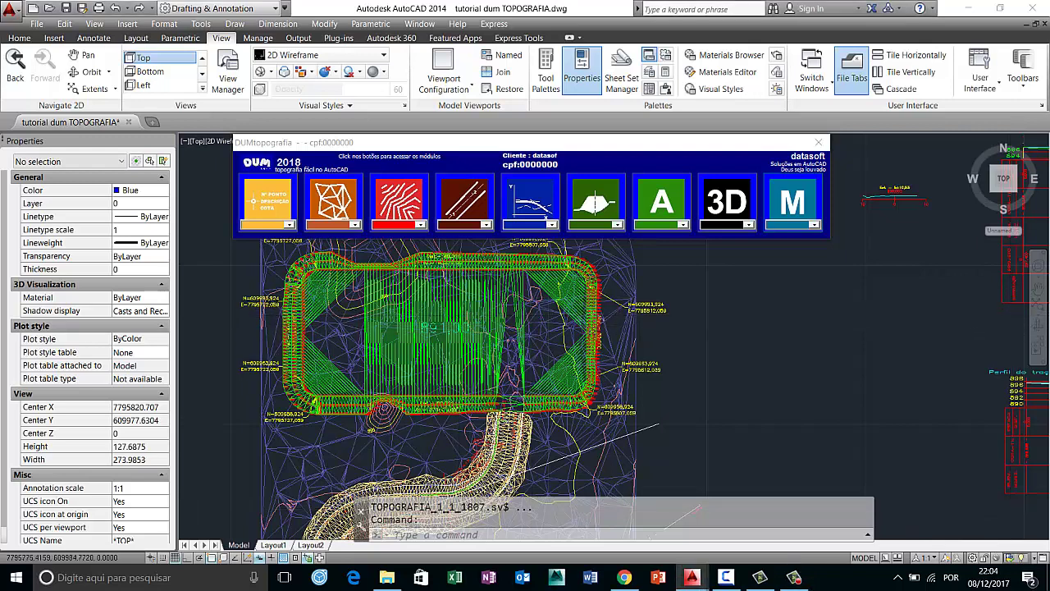
scroll(484, 367, up, 5)
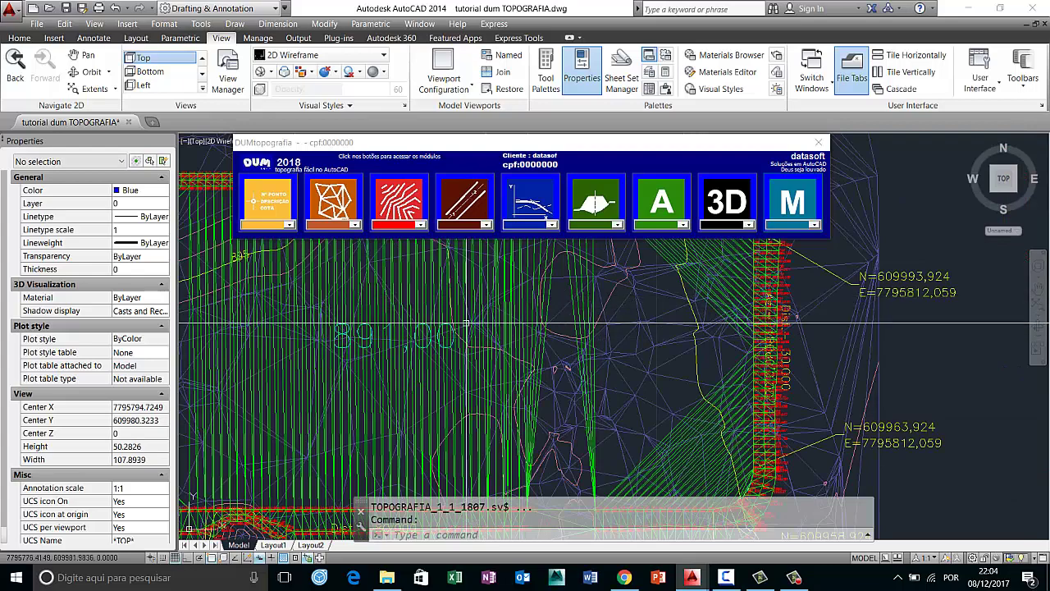
scroll(485, 367, down, 6)
scroll(484, 367, up, 1)
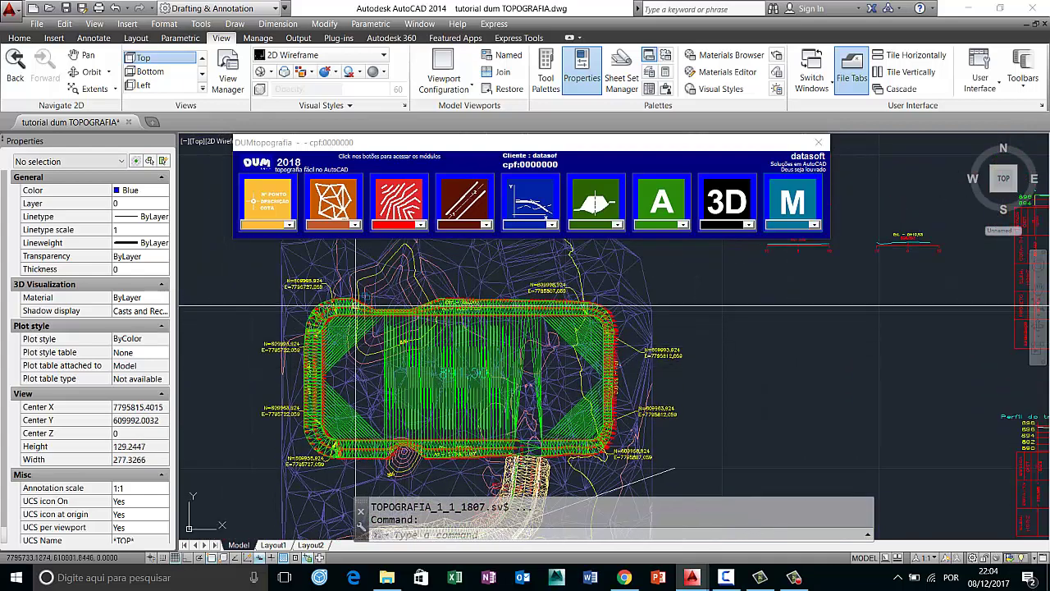
scroll(441, 312, up, 6)
scroll(447, 311, up, 2)
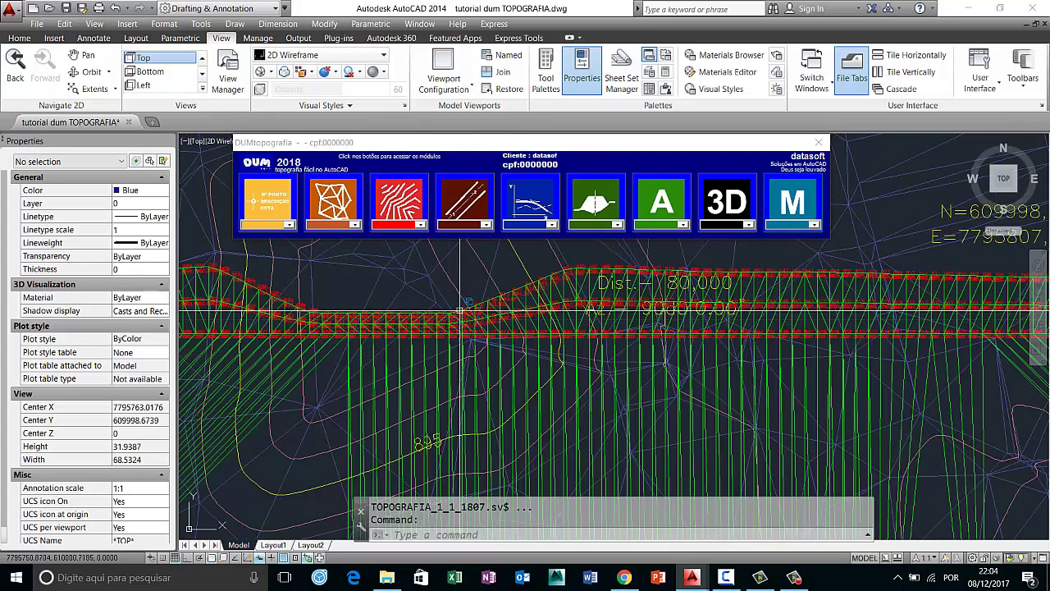
scroll(451, 312, down, 4)
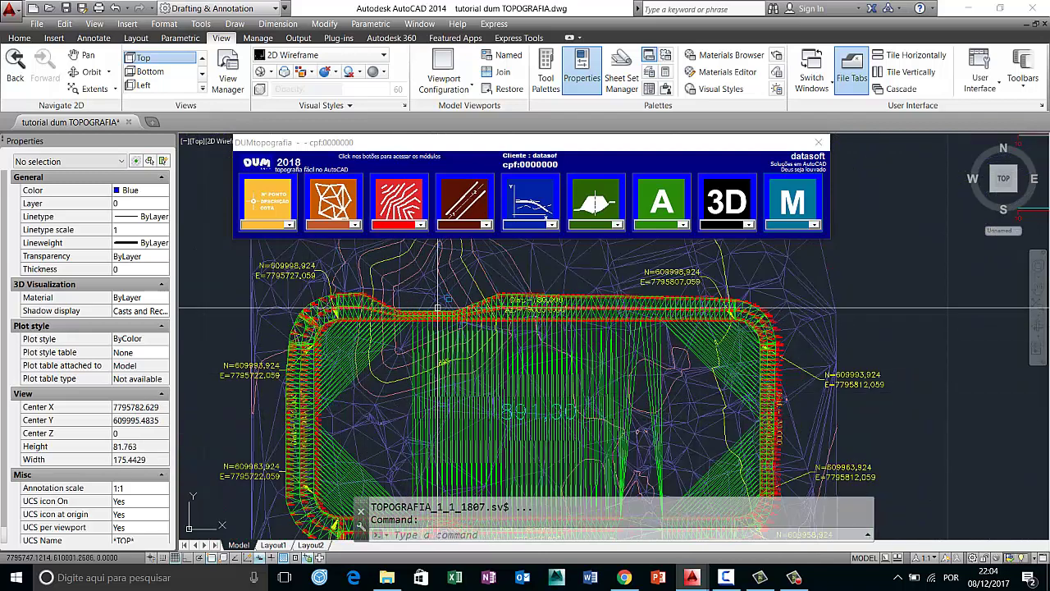
scroll(451, 307, up, 4)
scroll(451, 307, up, 4)
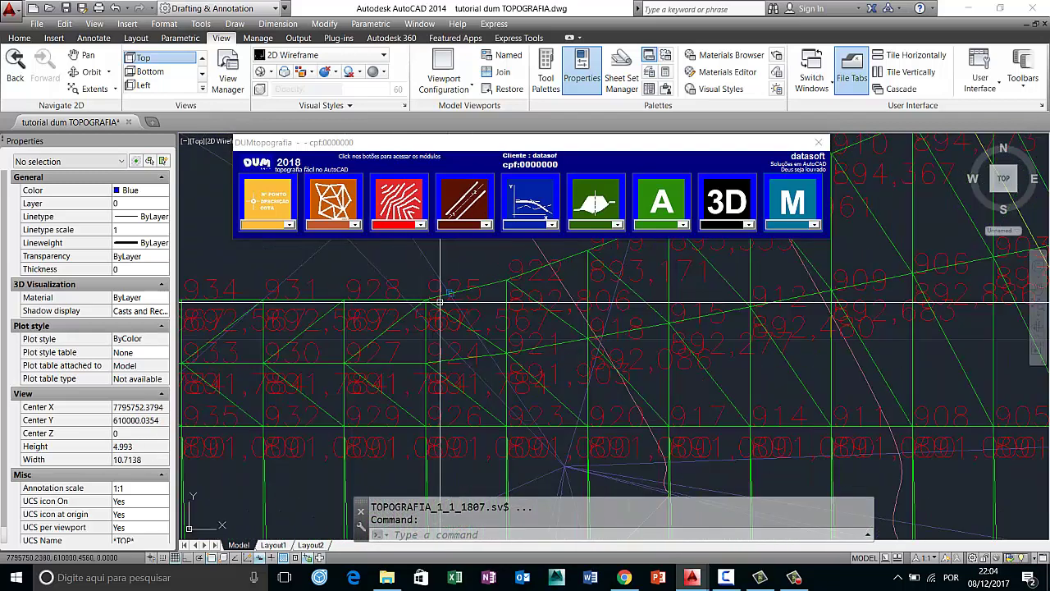
scroll(439, 305, up, 4)
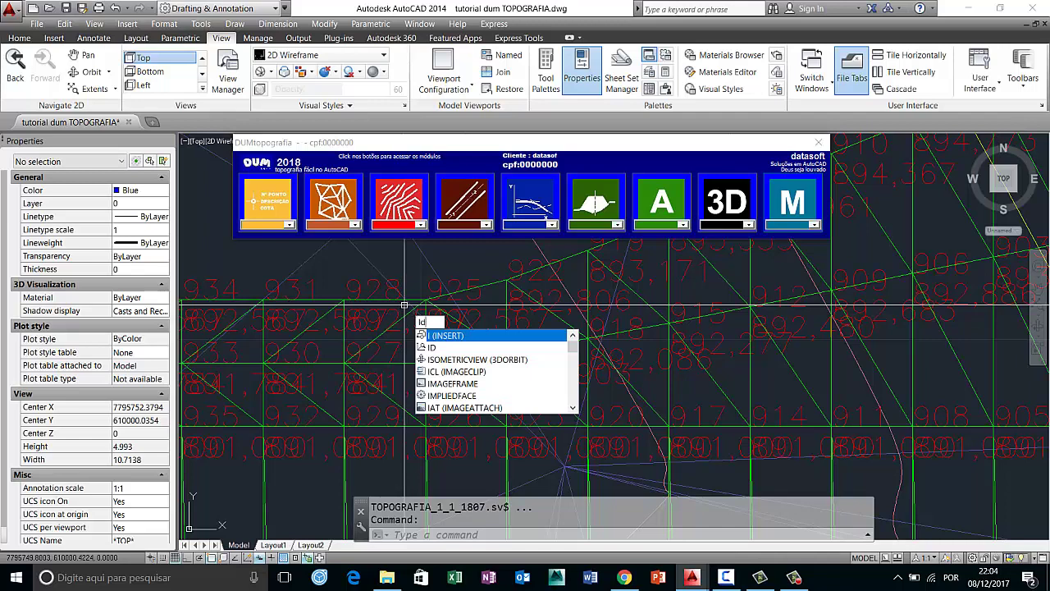
Query a platform edge point with ID: X 7795750.0589, Y 610000.4912, Z 892.5670.
key(Escape)
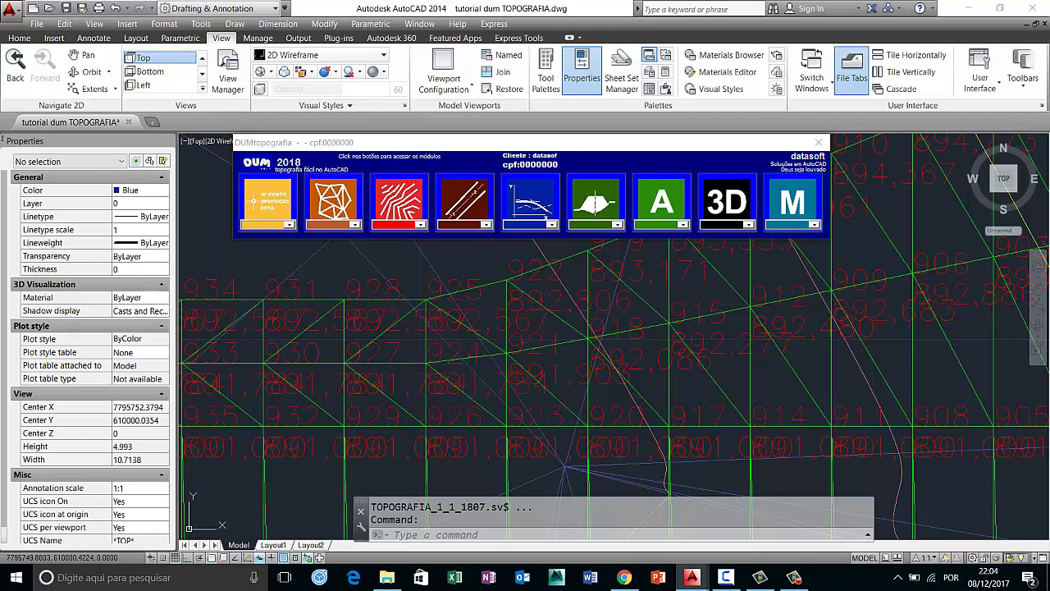
text(id)
key(Return)
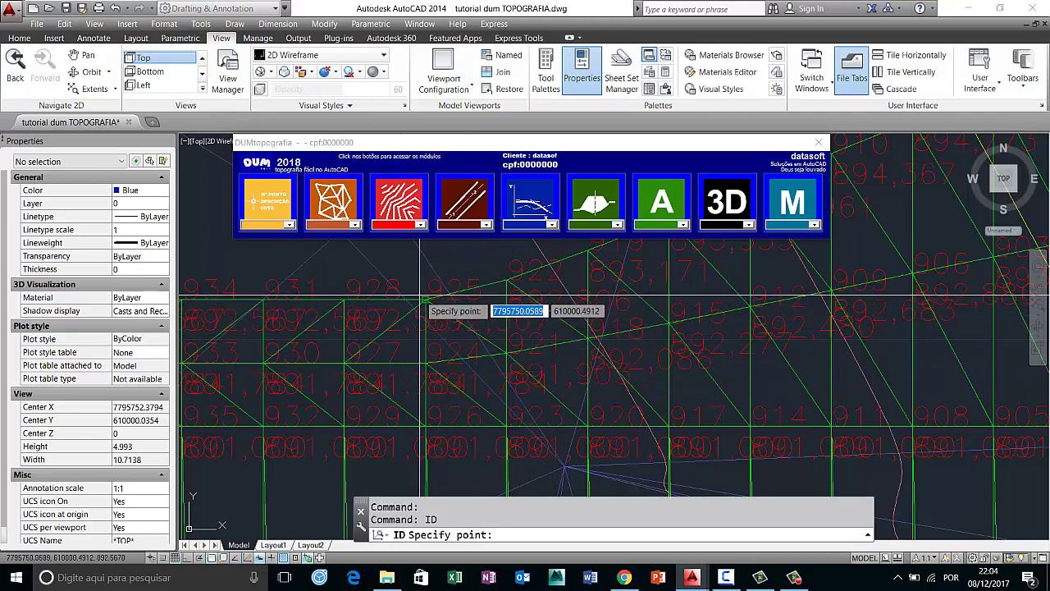
click(424, 299)
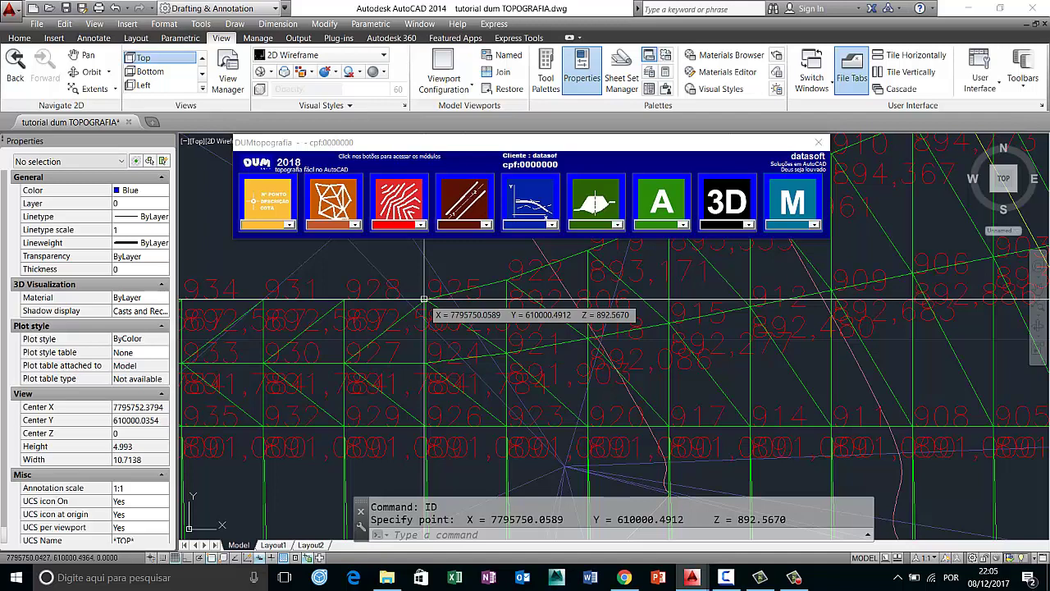
scroll(450, 334, down, 8)
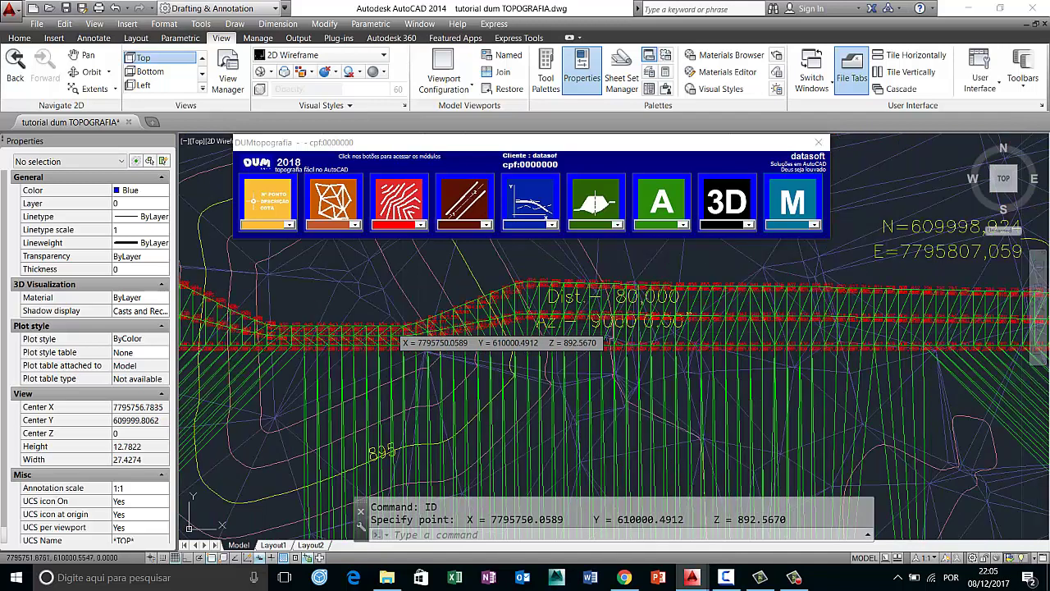
scroll(450, 334, down, 3)
scroll(412, 329, up, 4)
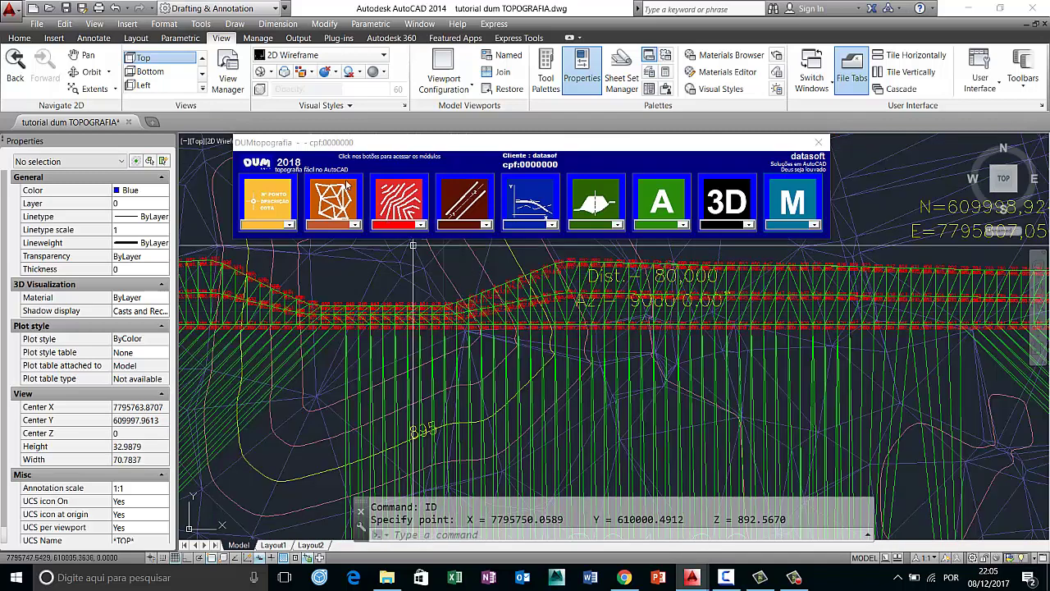
Freeze the pontos DO PLATÓ layer to hide the plateau points.
click(20, 39)
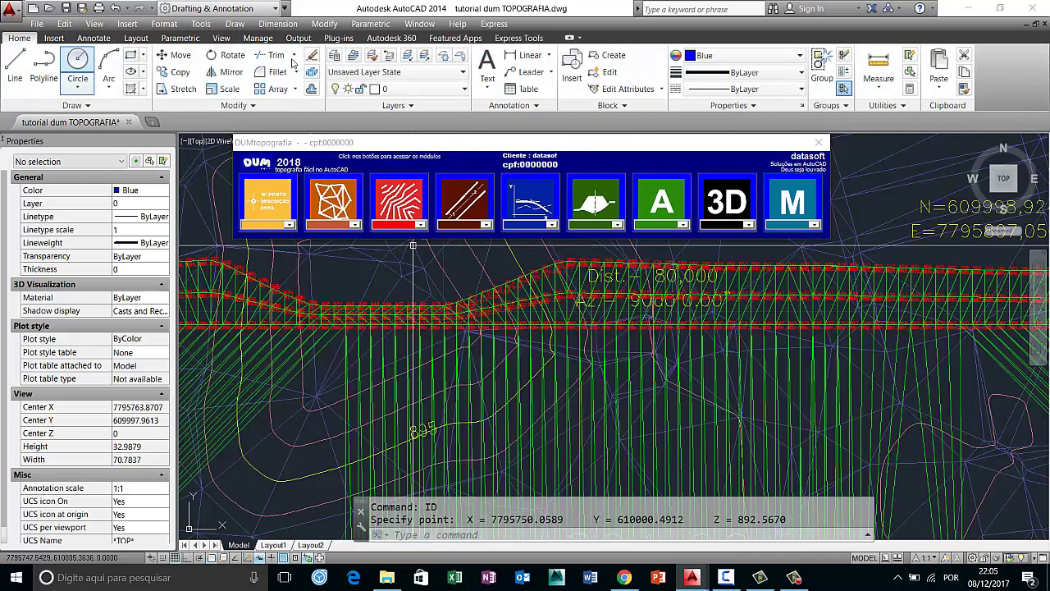
click(423, 88)
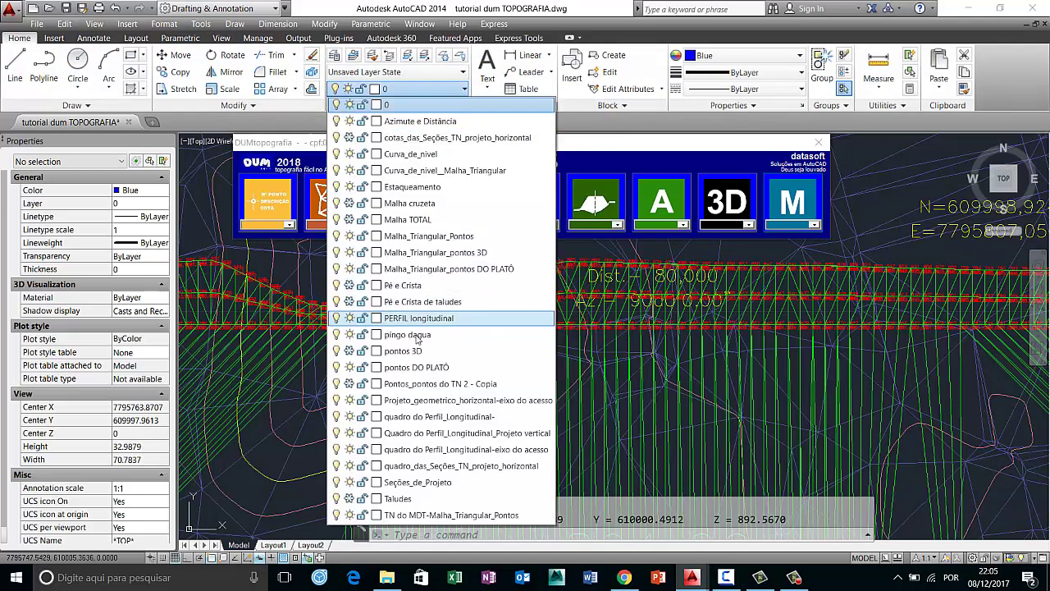
click(349, 368)
click(281, 384)
scroll(379, 300, down, 5)
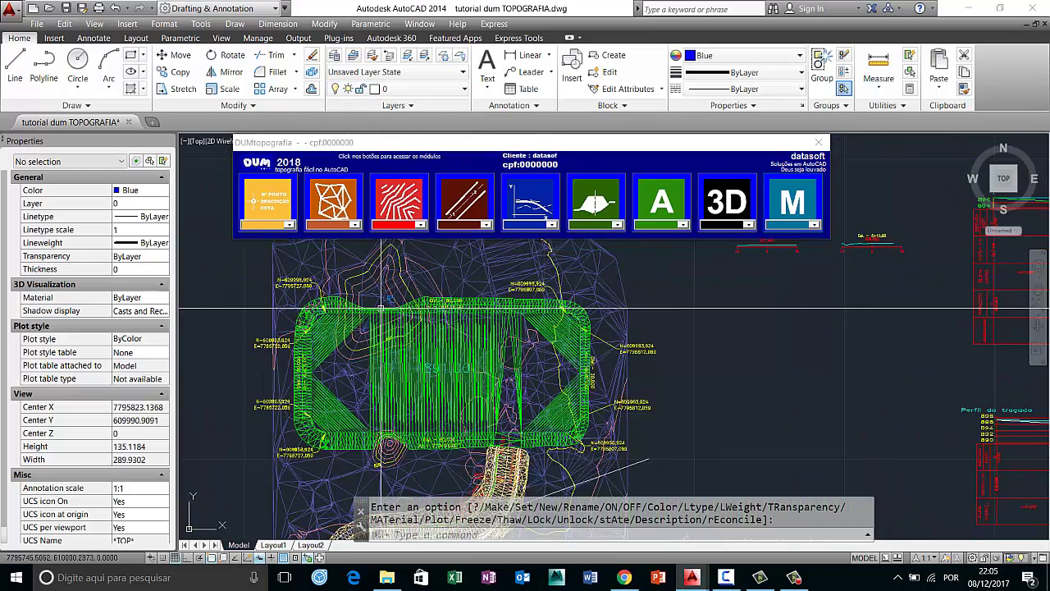
scroll(380, 300, up, 5)
scroll(379, 301, down, 3)
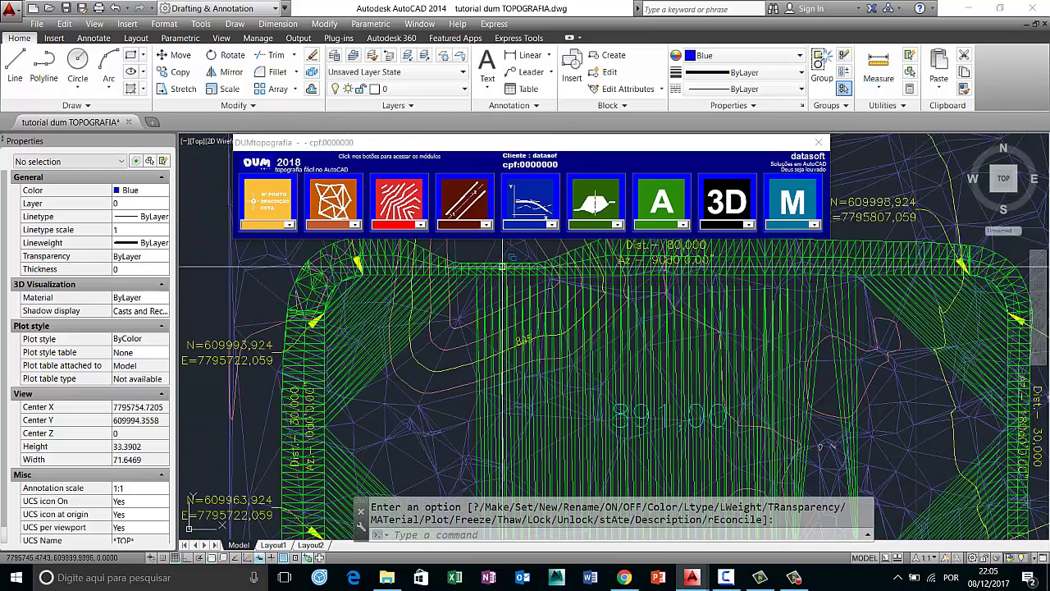
middle_drag(502, 330, 453, 322)
scroll(453, 322, up, 3)
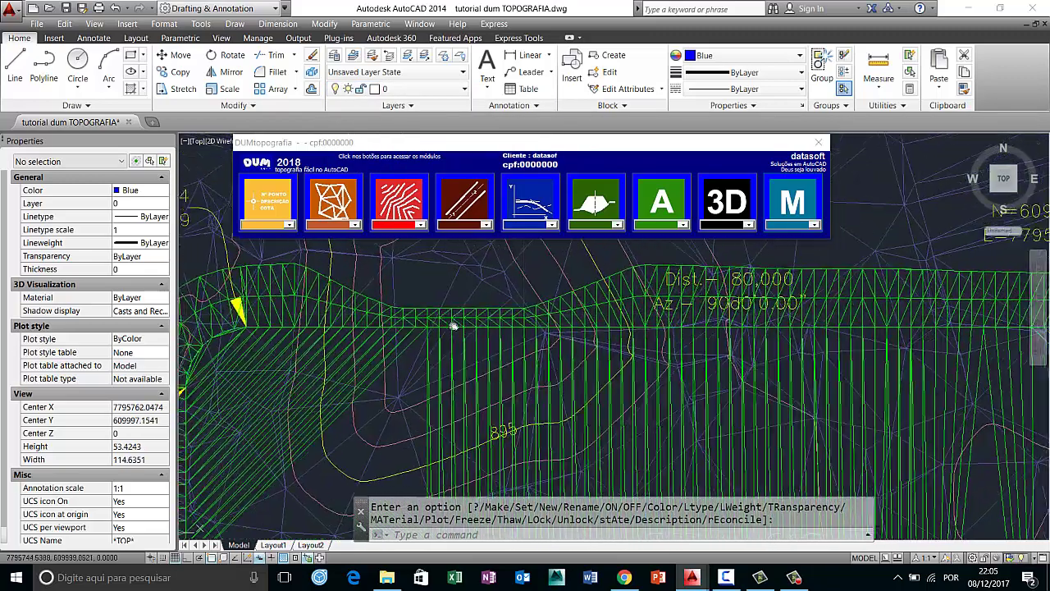
scroll(453, 321, down, 3)
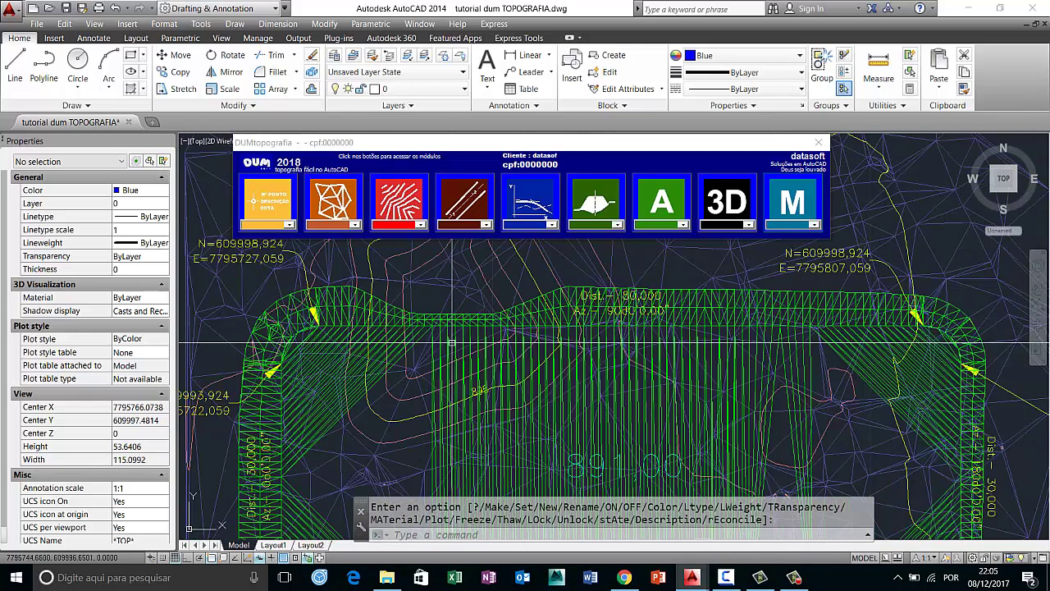
scroll(452, 327, up, 3)
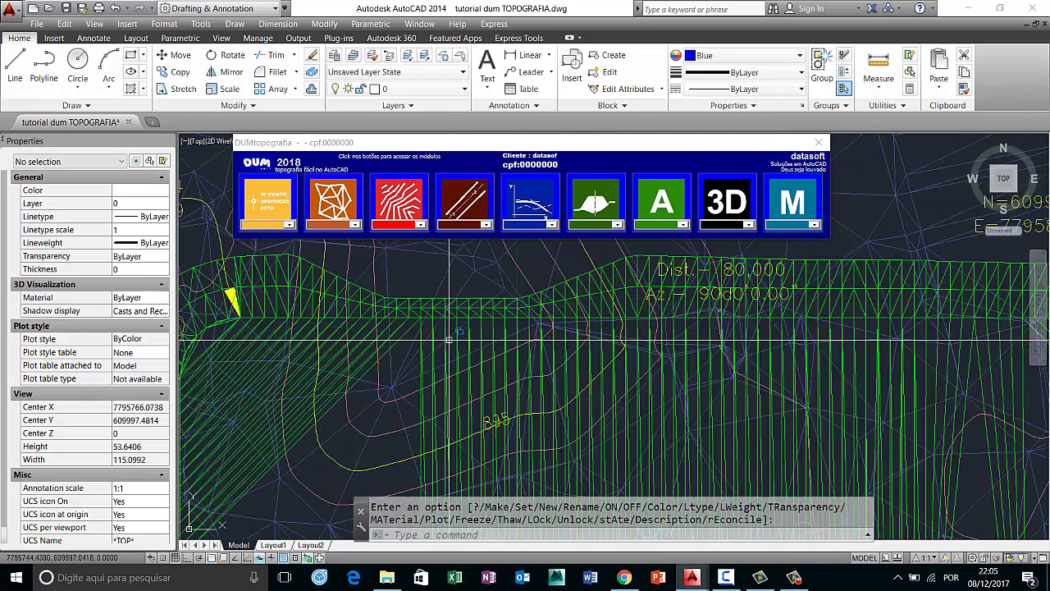
Freeze the Malha_Triangular_pontos DO PLATÔ layer to hide the green slope mesh.
click(402, 91)
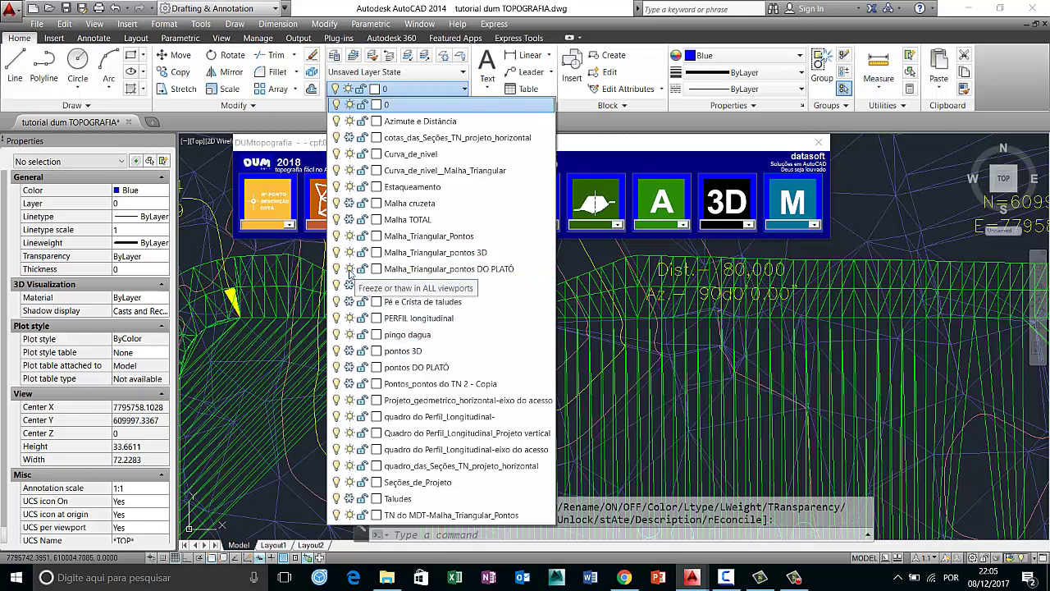
click(349, 269)
click(315, 298)
scroll(513, 316, up, 2)
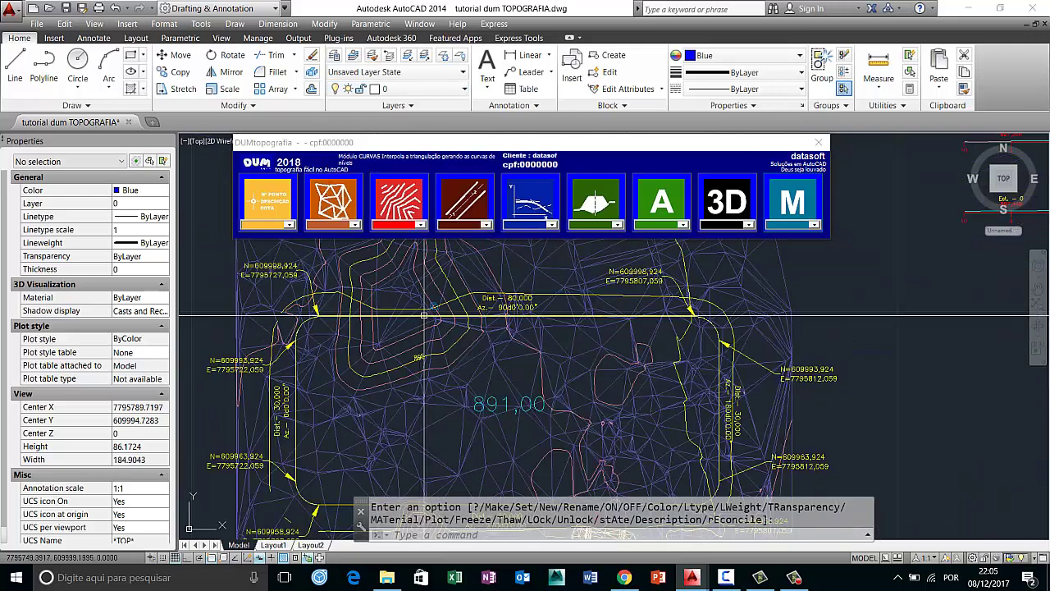
scroll(512, 317, down, 2)
scroll(512, 287, down, 3)
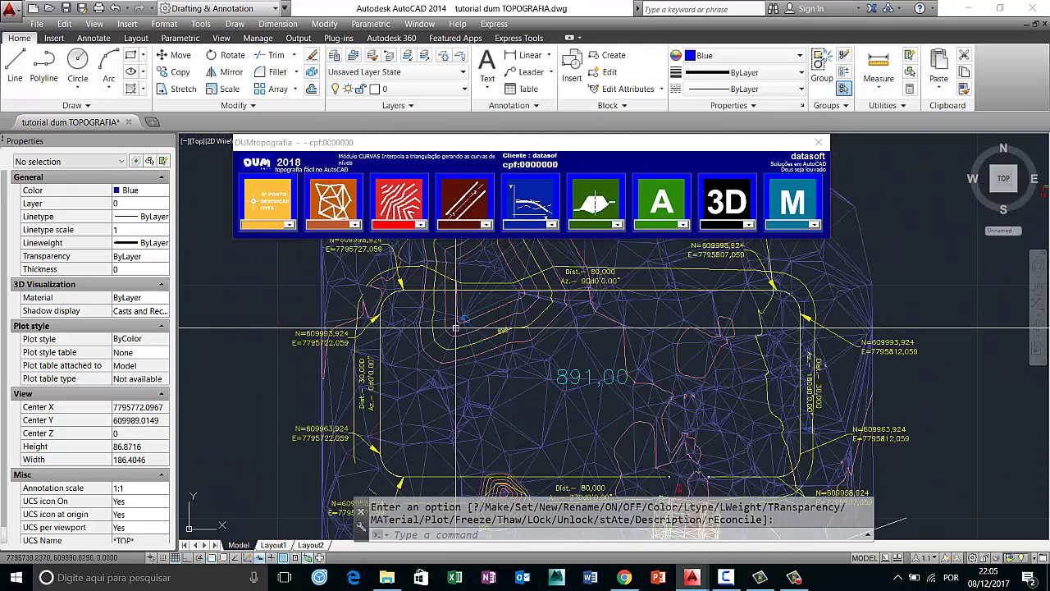
scroll(502, 288, up, 3)
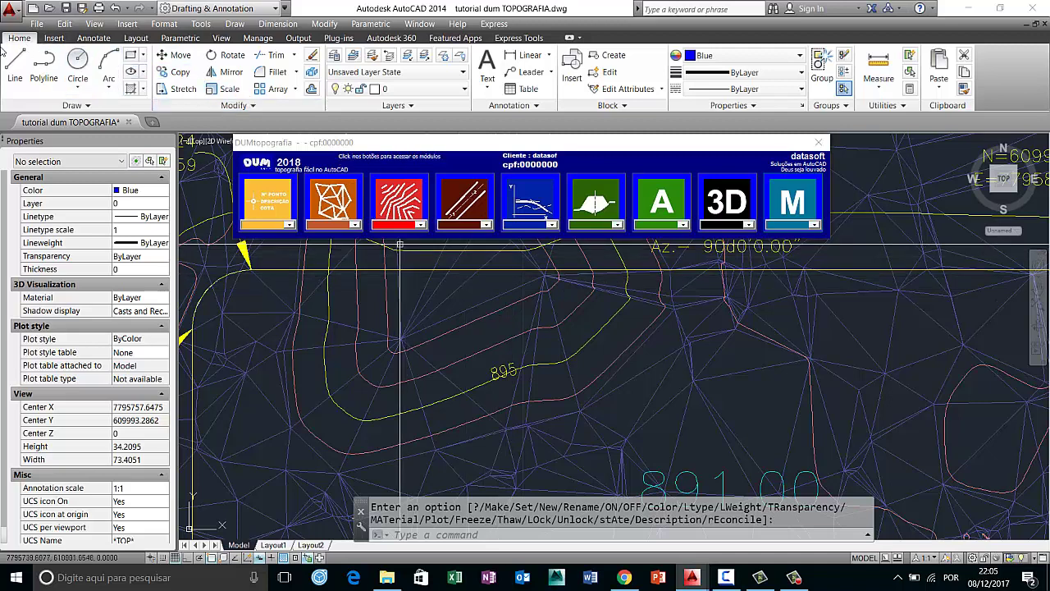
Start a polyline at the platform outline endpoint and draw its first segment straight down with Ortho.
click(43, 66)
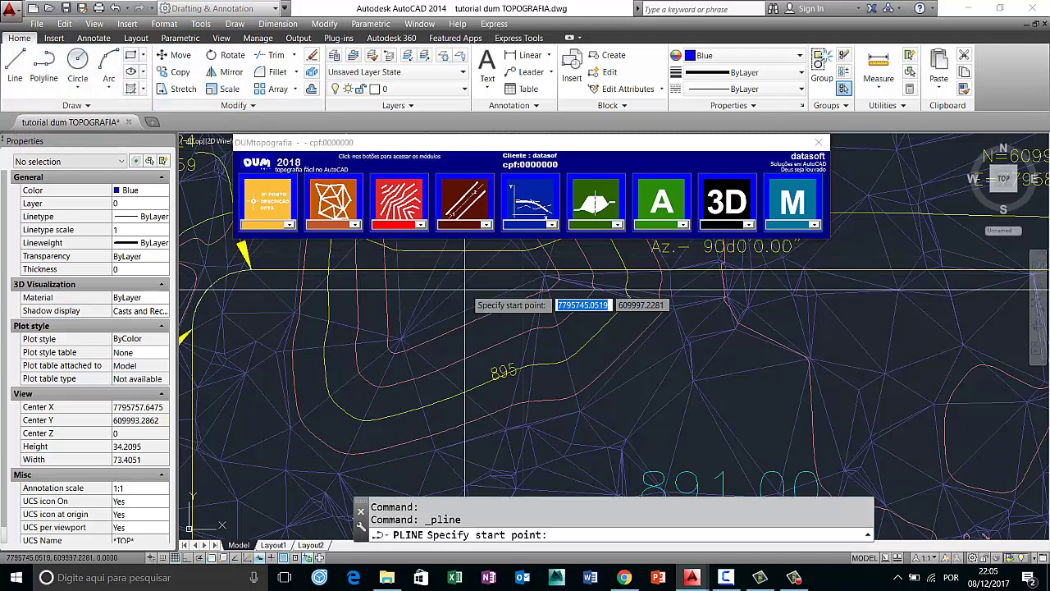
scroll(491, 289, down, 2)
scroll(491, 288, up, 2)
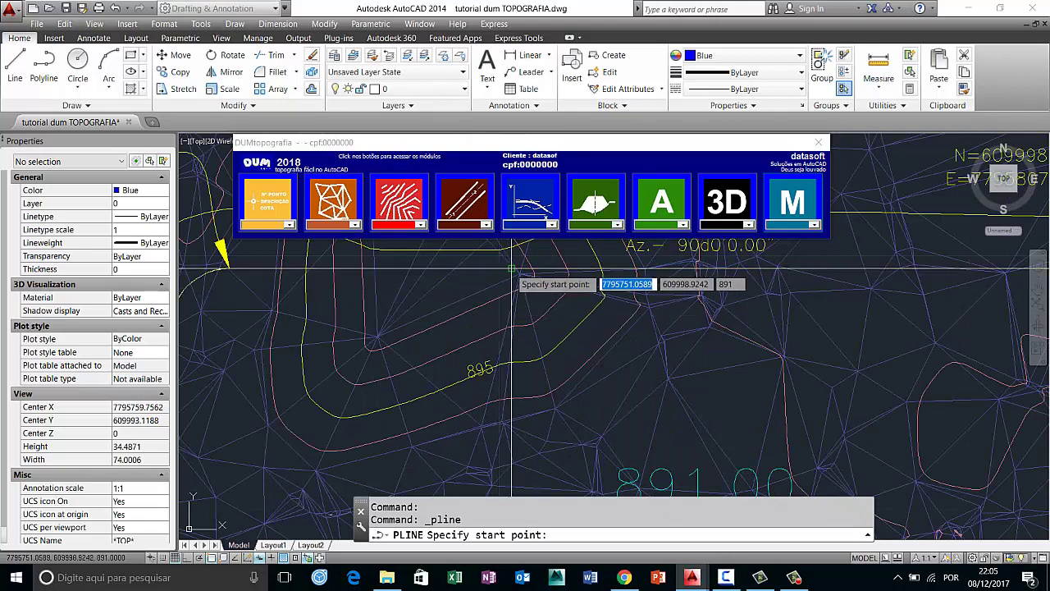
click(500, 268)
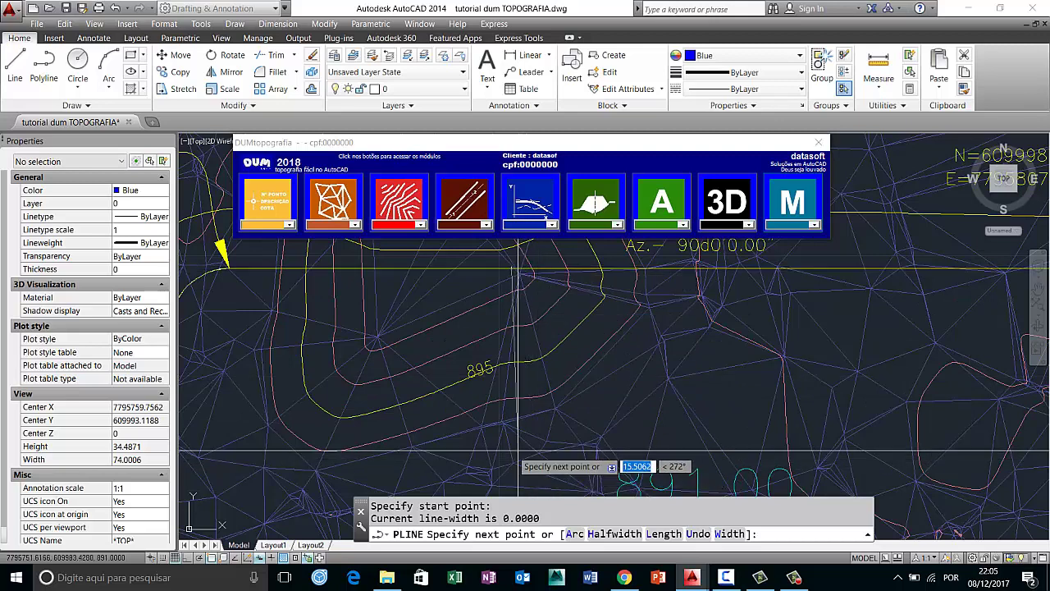
click(187, 558)
scroll(546, 418, down, 4)
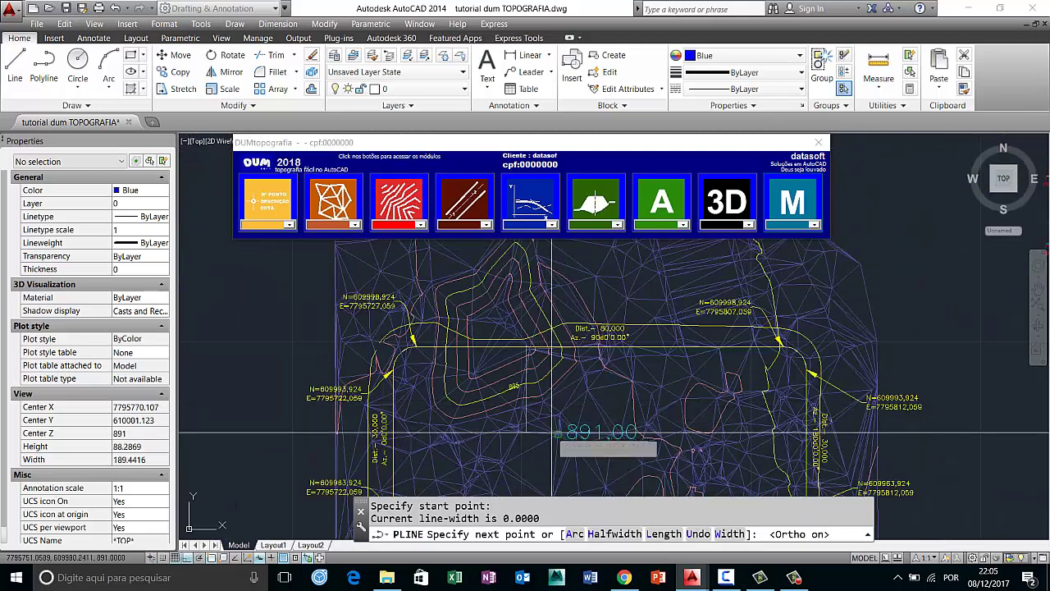
scroll(552, 411, up, 1)
scroll(527, 335, up, 1)
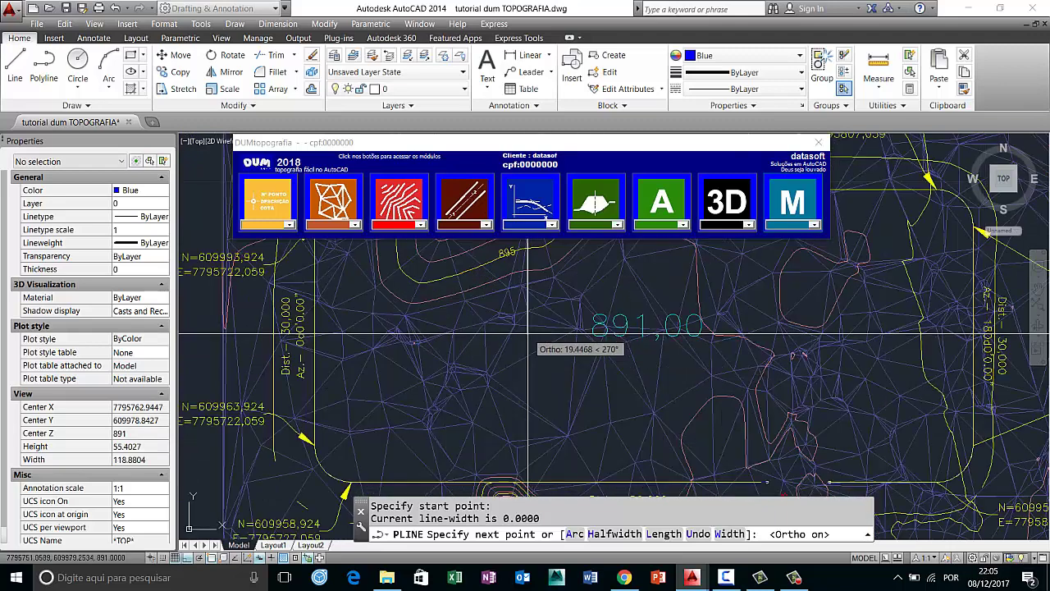
click(528, 335)
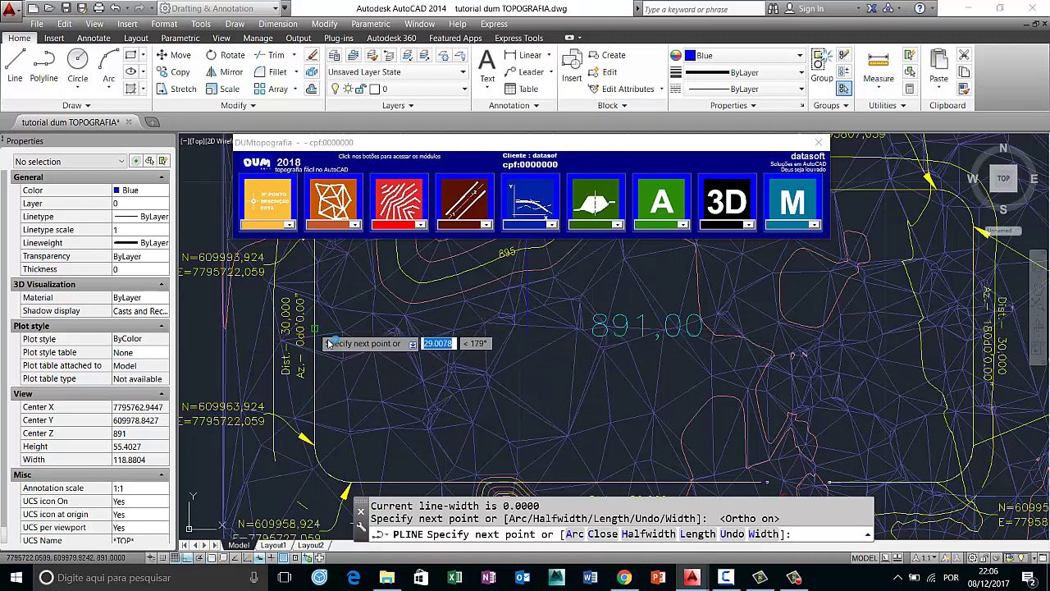
Finish the polyline with a last vertex perpendicular to the edge, then select it.
shift+right_click(339, 349)
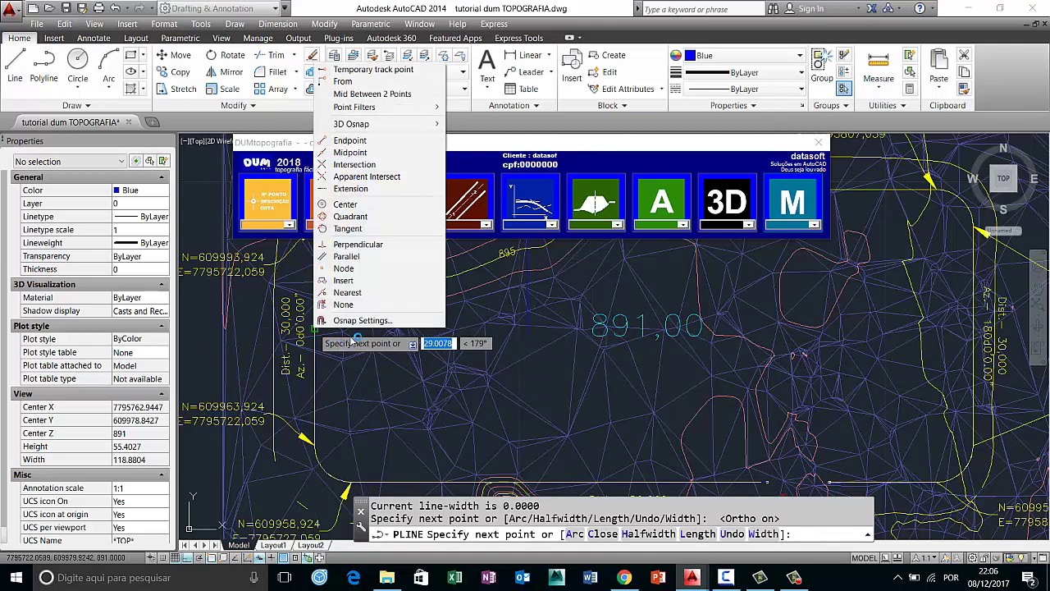
click(341, 244)
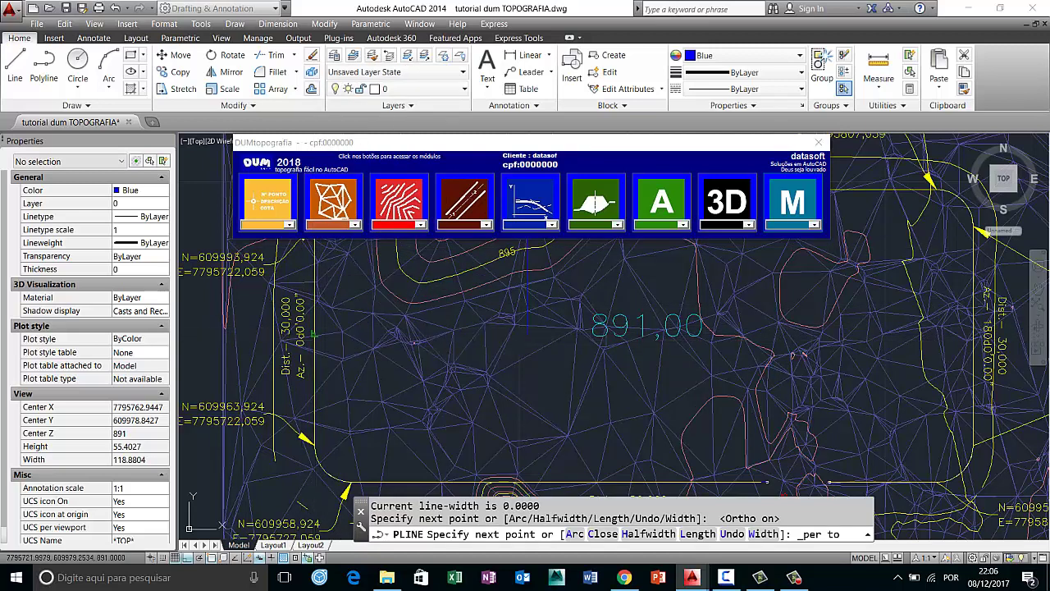
click(319, 339)
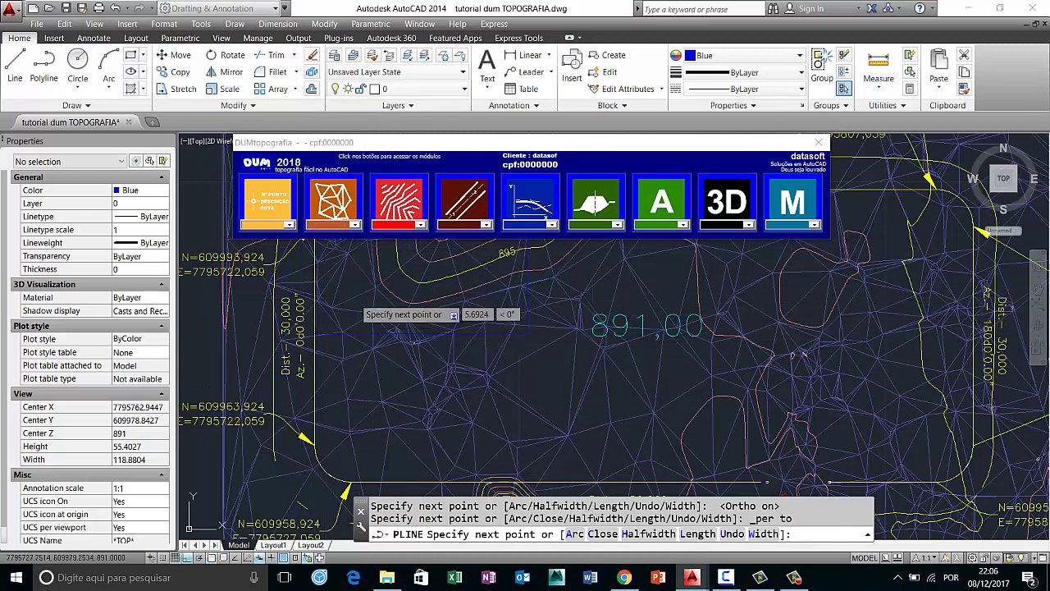
key(Escape)
key(Escape)
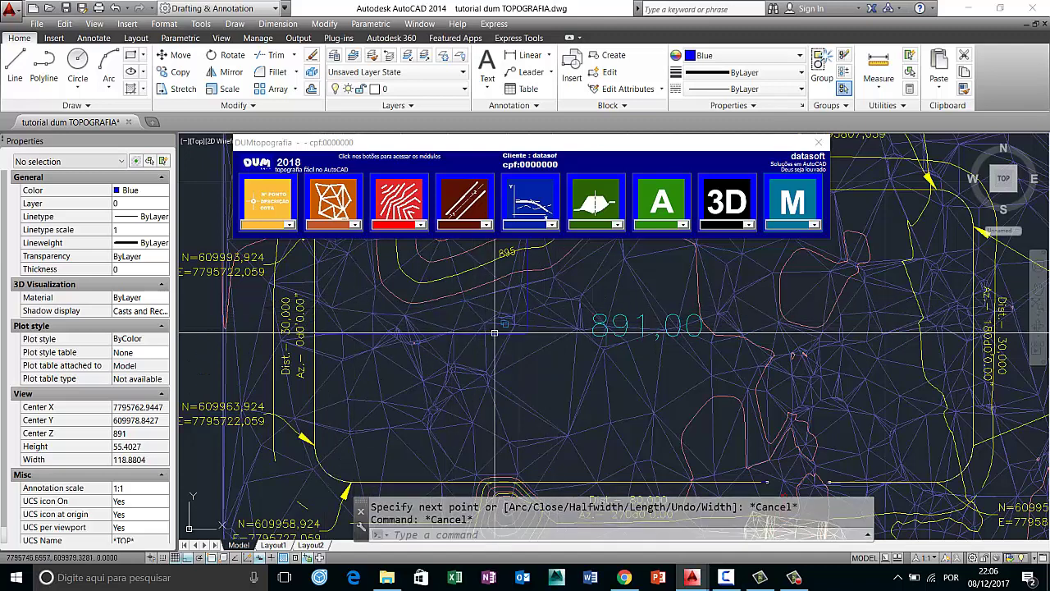
click(492, 332)
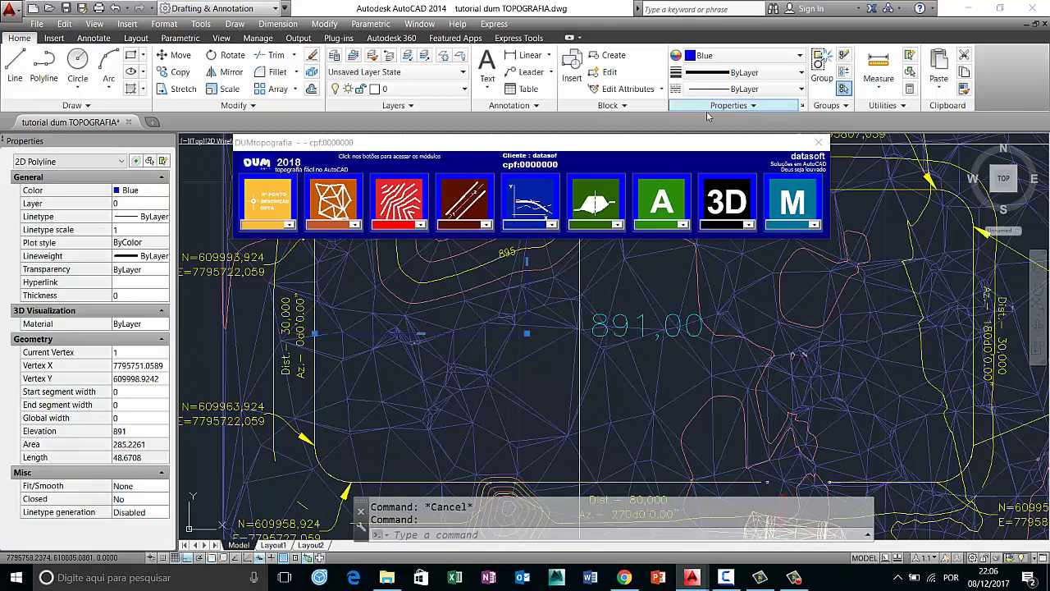
Change the 891-elevation polyline's colour from blue to Cyan.
click(725, 64)
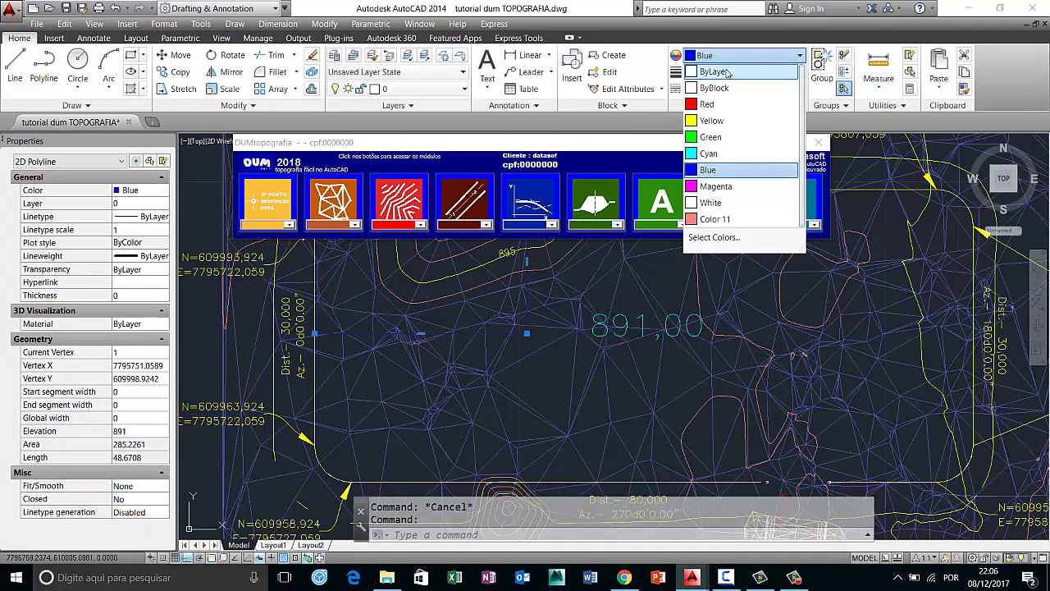
click(703, 155)
scroll(519, 330, down, 3)
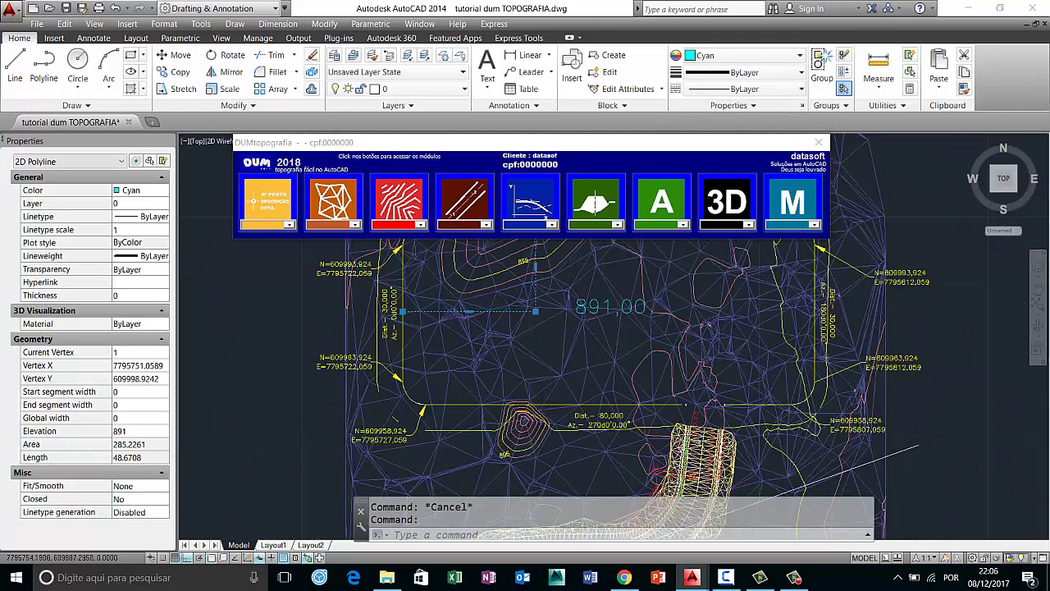
scroll(519, 330, down, 2)
scroll(519, 330, up, 3)
scroll(519, 330, up, 1)
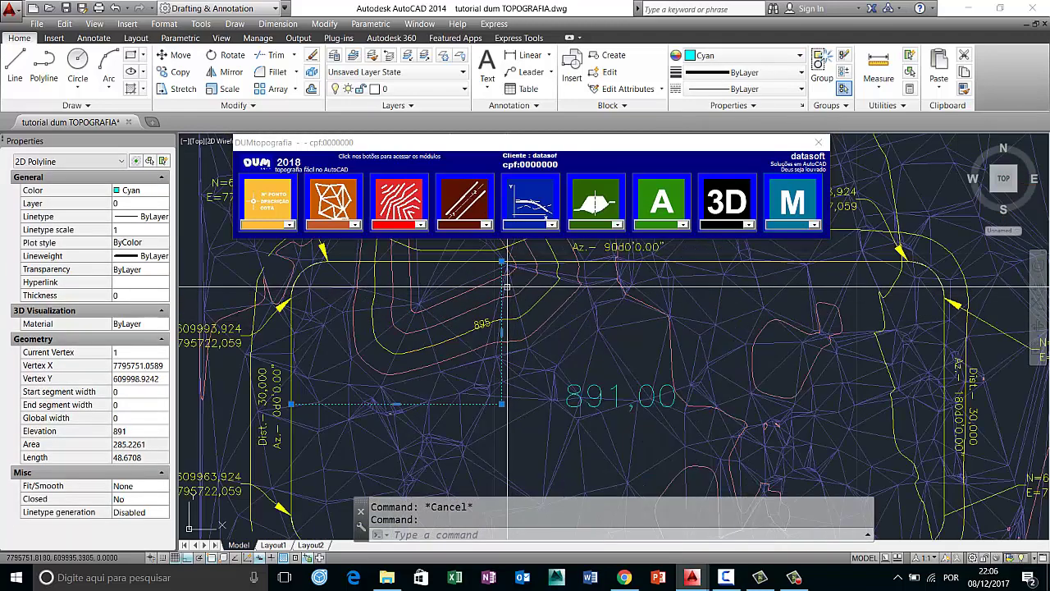
key(Escape)
scroll(517, 283, down, 1)
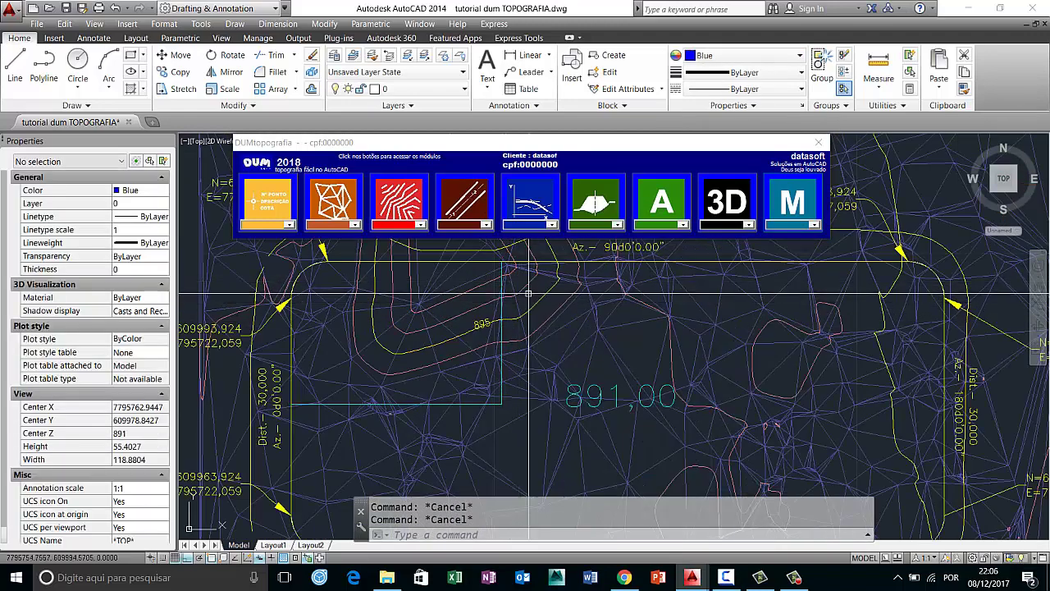
scroll(527, 289, down, 1)
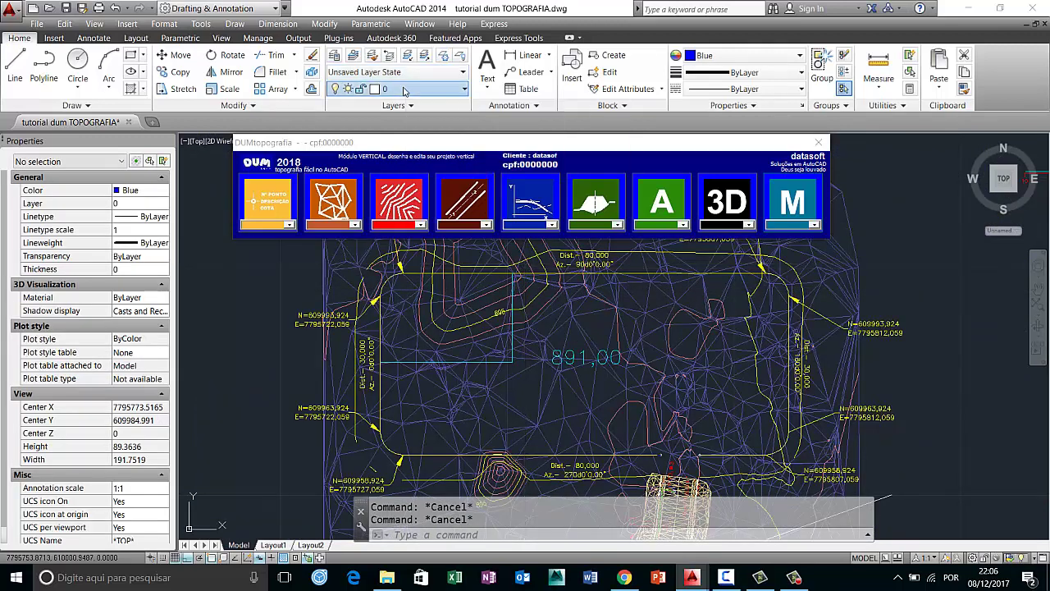
Thaw the Malha_Triangular_pontos DO PLATÔ layer to show the green plateau mesh.
click(404, 88)
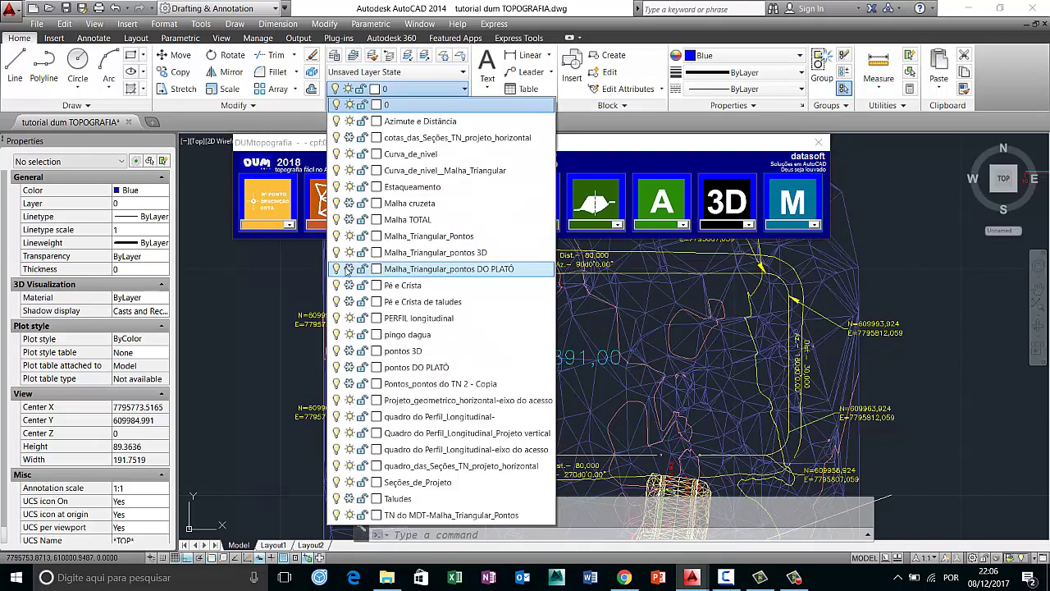
click(349, 269)
click(255, 289)
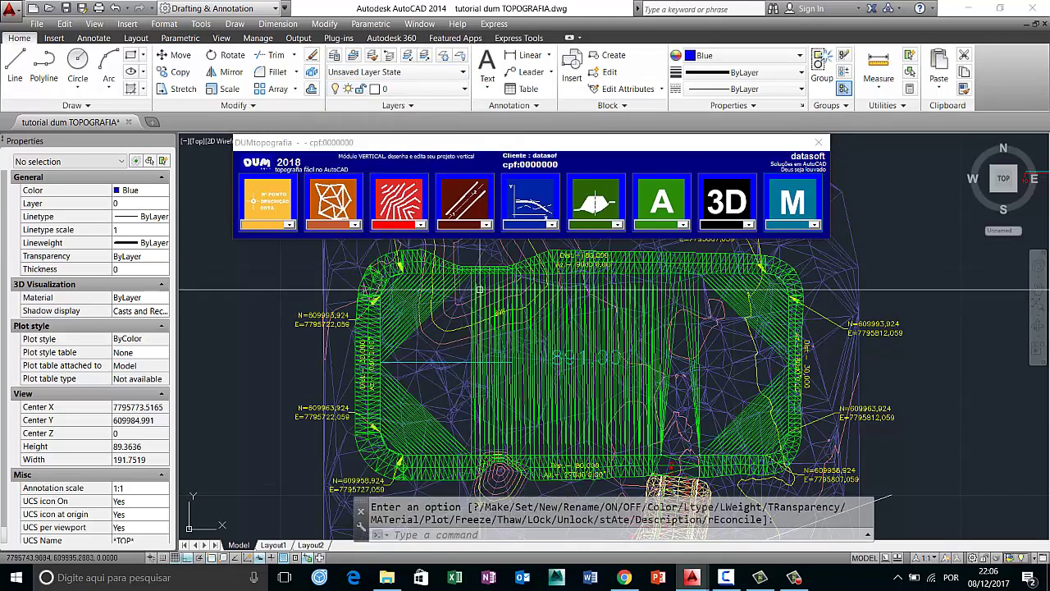
scroll(443, 303, up, 1)
scroll(394, 320, up, 1)
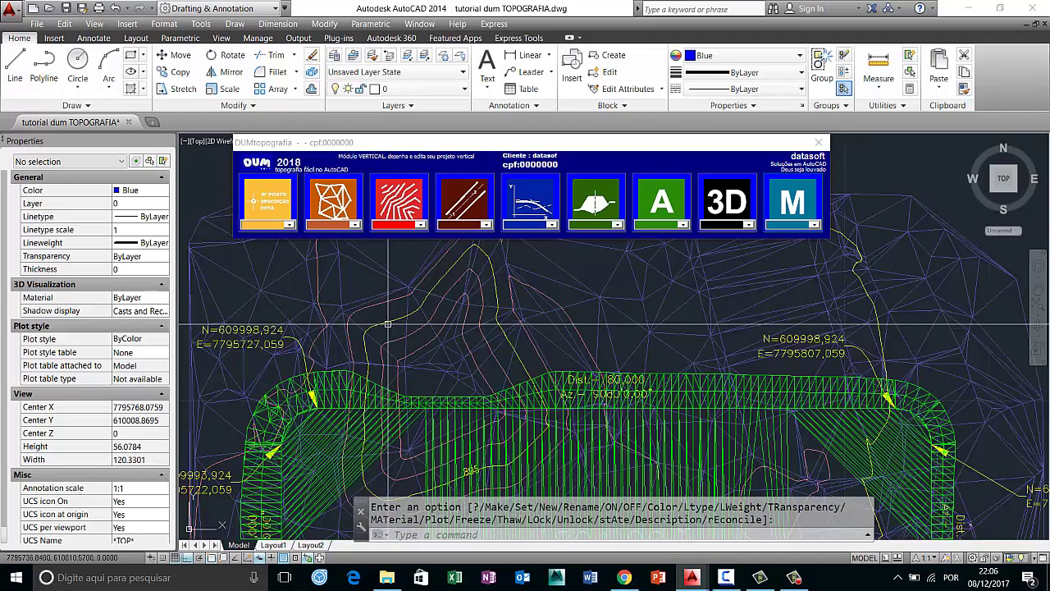
Open the DUMtopografia contour settings, with master interval 5,00 and intermediate 1,00.
click(394, 89)
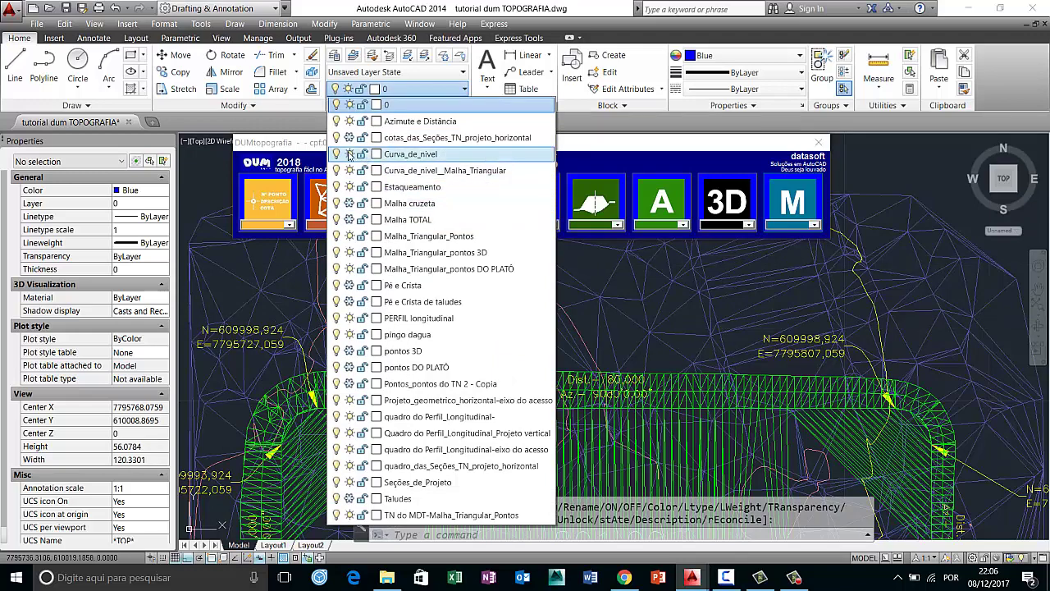
scroll(383, 352, down, 5)
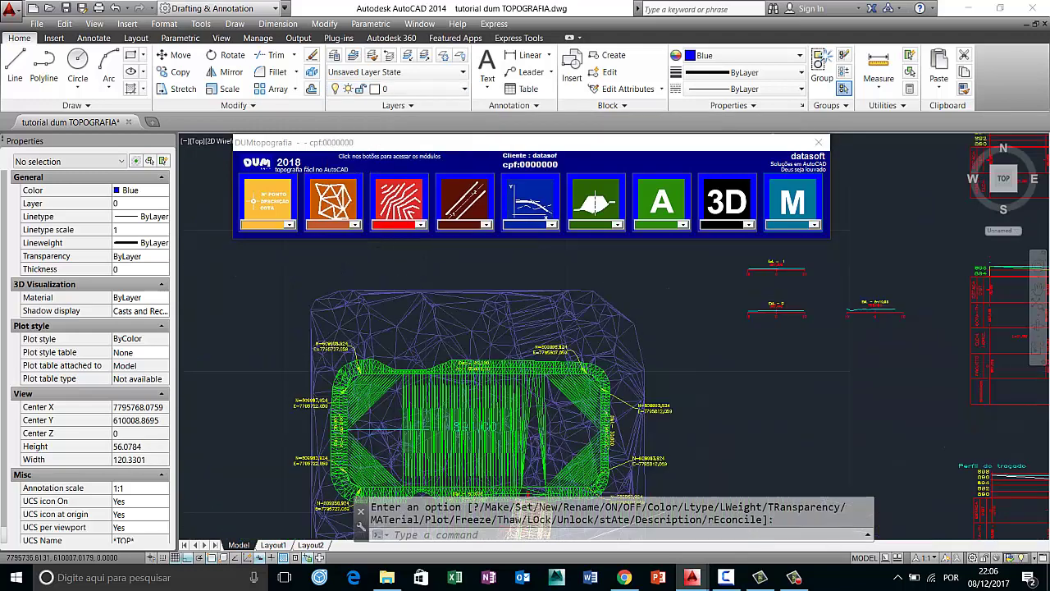
scroll(460, 385, up, 3)
scroll(460, 345, up, 2)
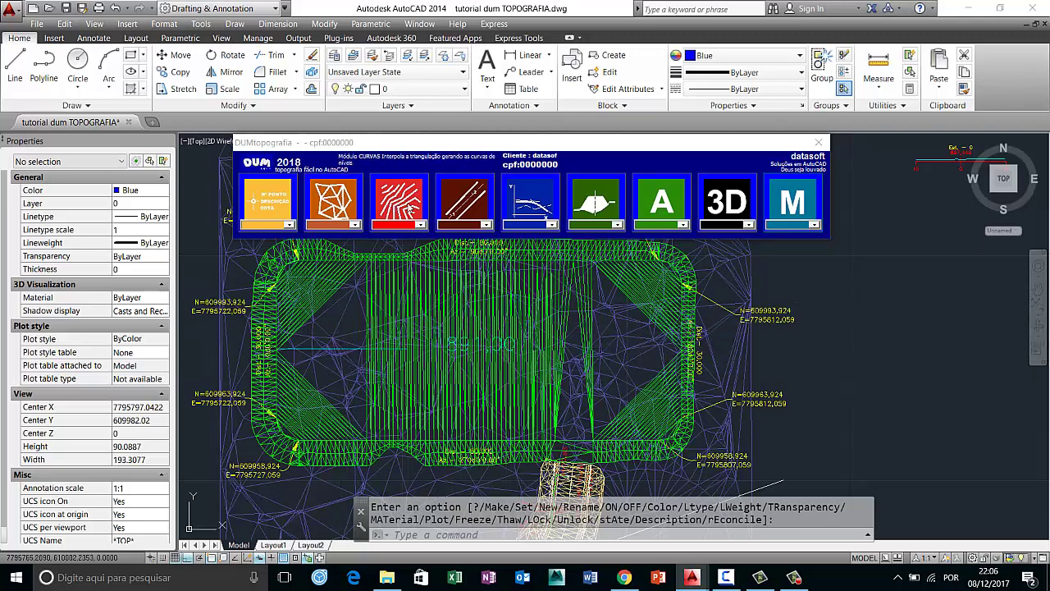
click(408, 208)
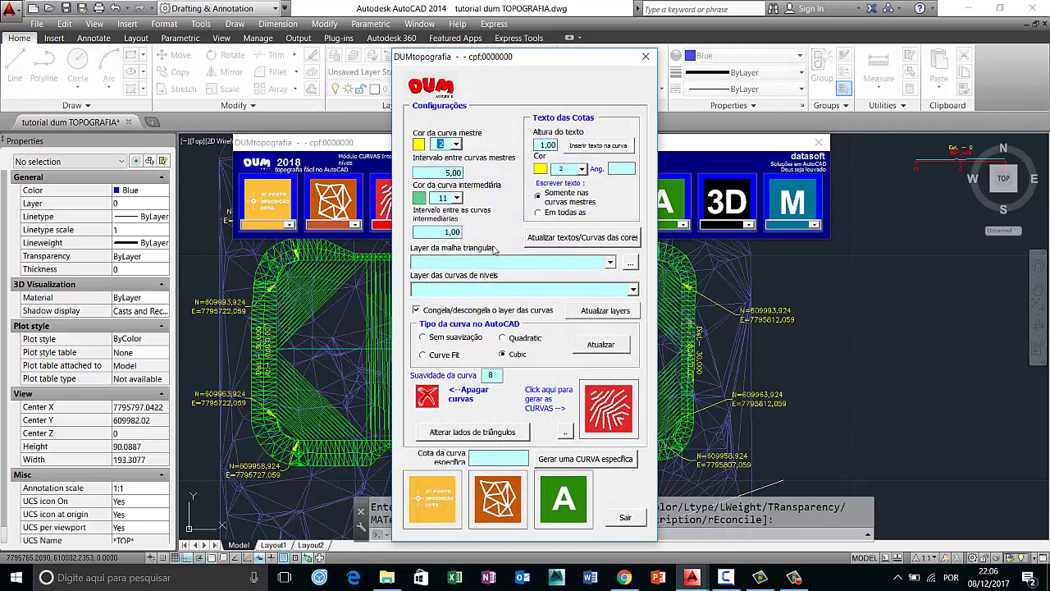
Generate contours from mesh Malha_Triangular_pontos DO PLATÔ onto layer Curva_de_nivel__DO PLATÔ.
click(610, 264)
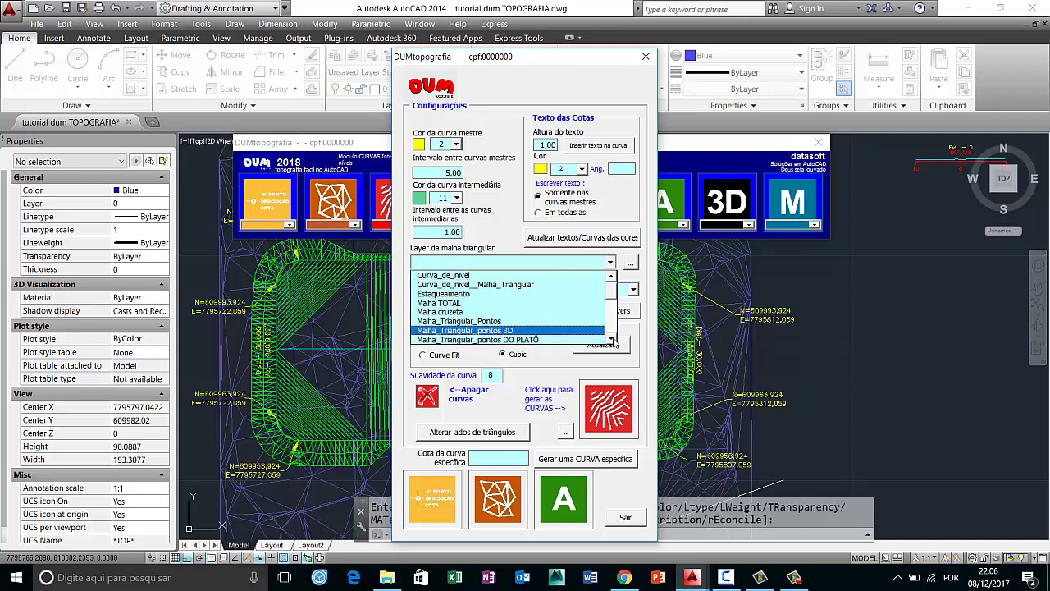
click(612, 339)
click(613, 339)
click(546, 338)
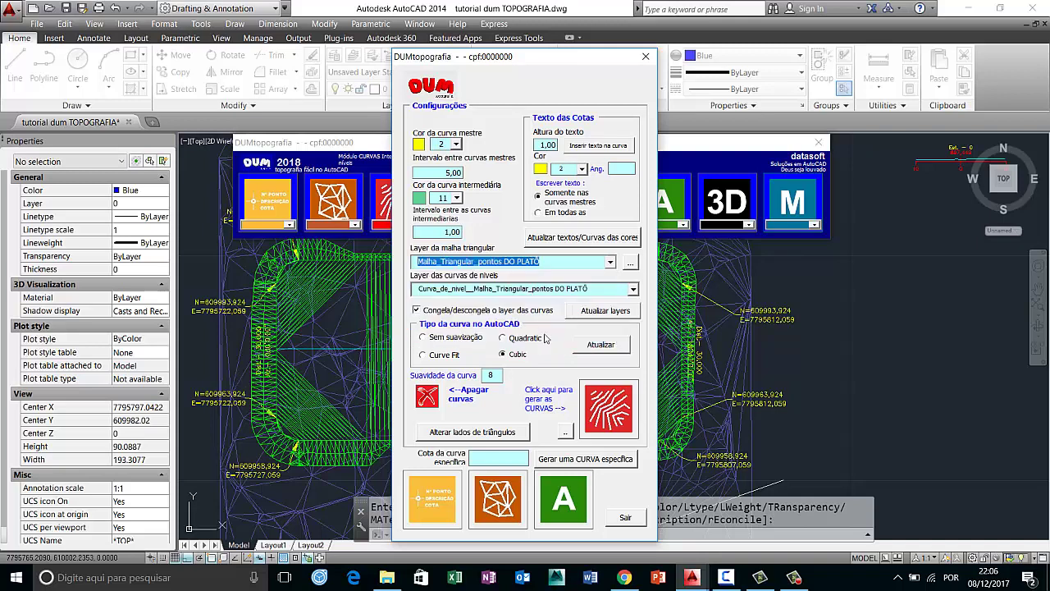
click(471, 289)
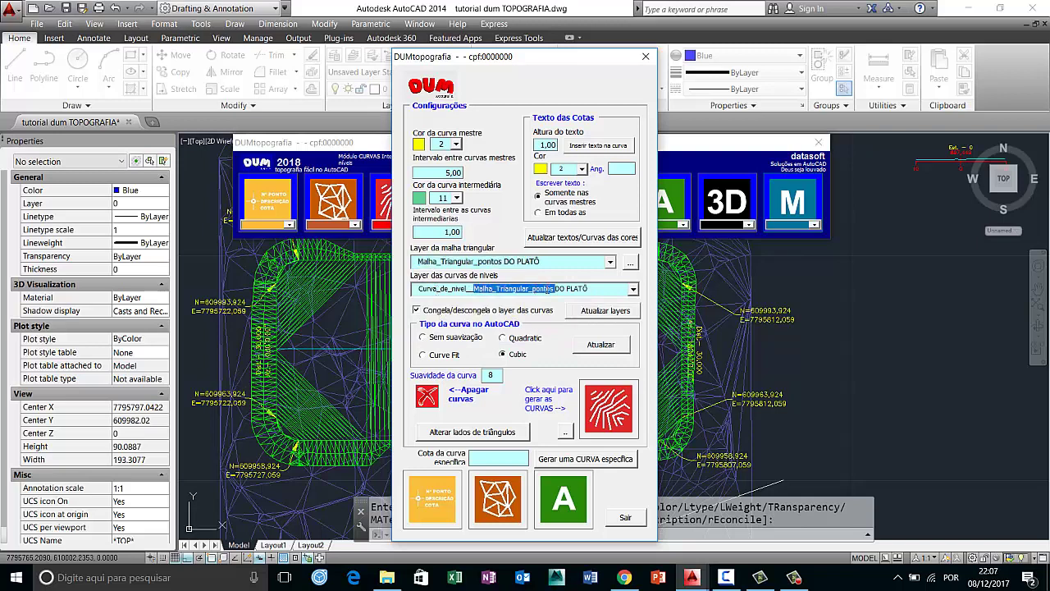
key(BackSpace)
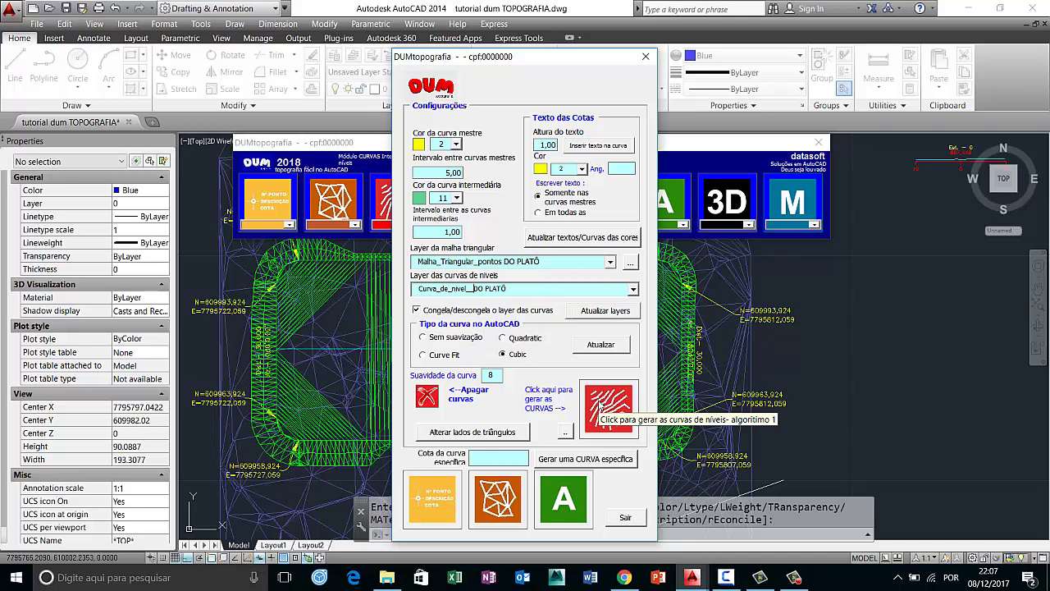
click(601, 404)
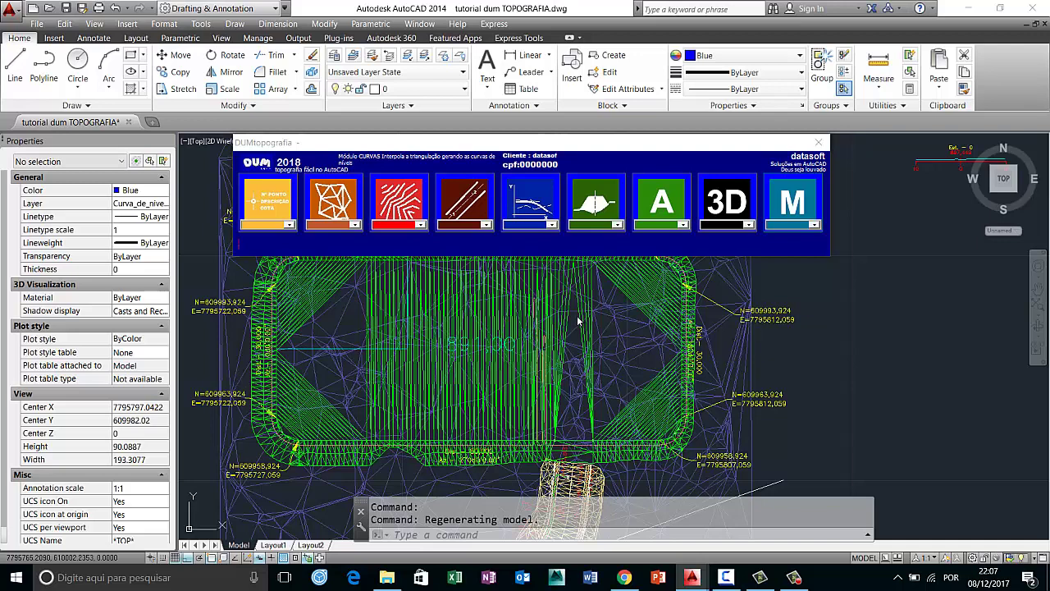
Run LP, then reopen the DUMtopografia curves settings with specific elevation 892,60.
text(lp)
key(Return)
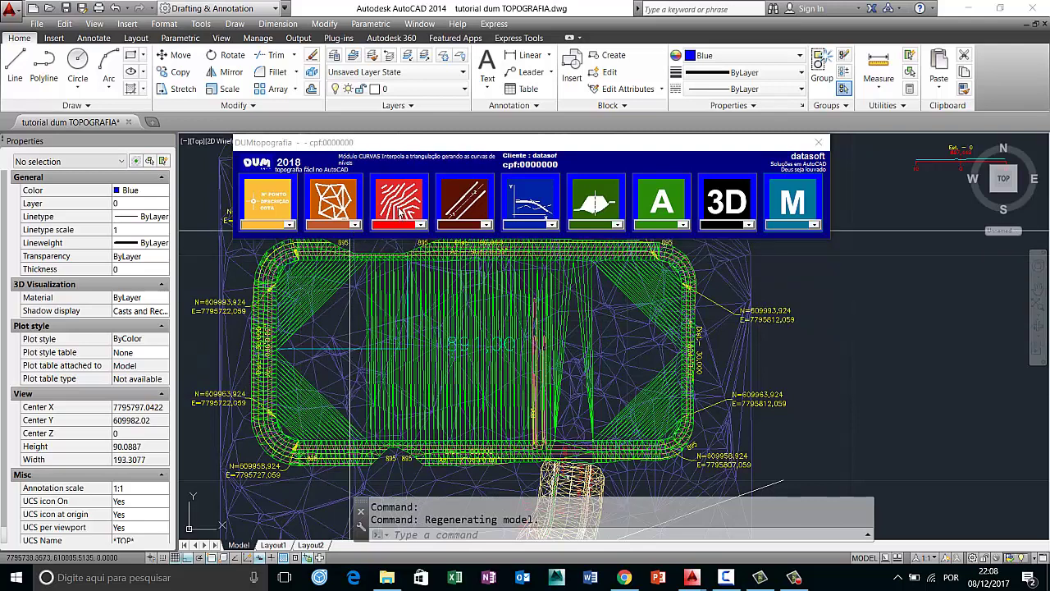
click(399, 215)
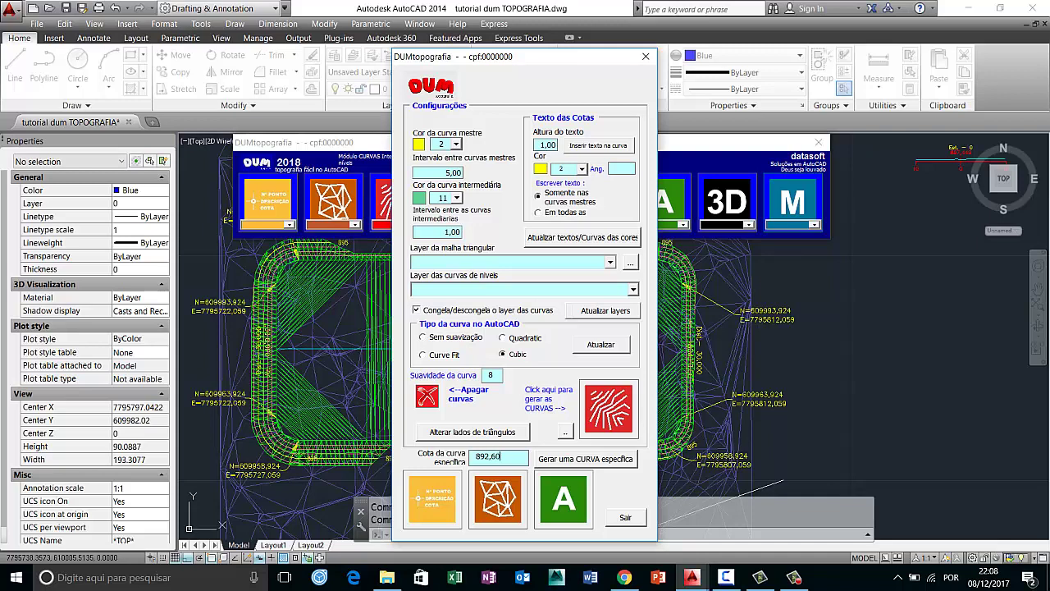
Choose Curva_de_nivel__DO PLATÔ as the contour layer and try generating the 892,60 curve.
click(633, 290)
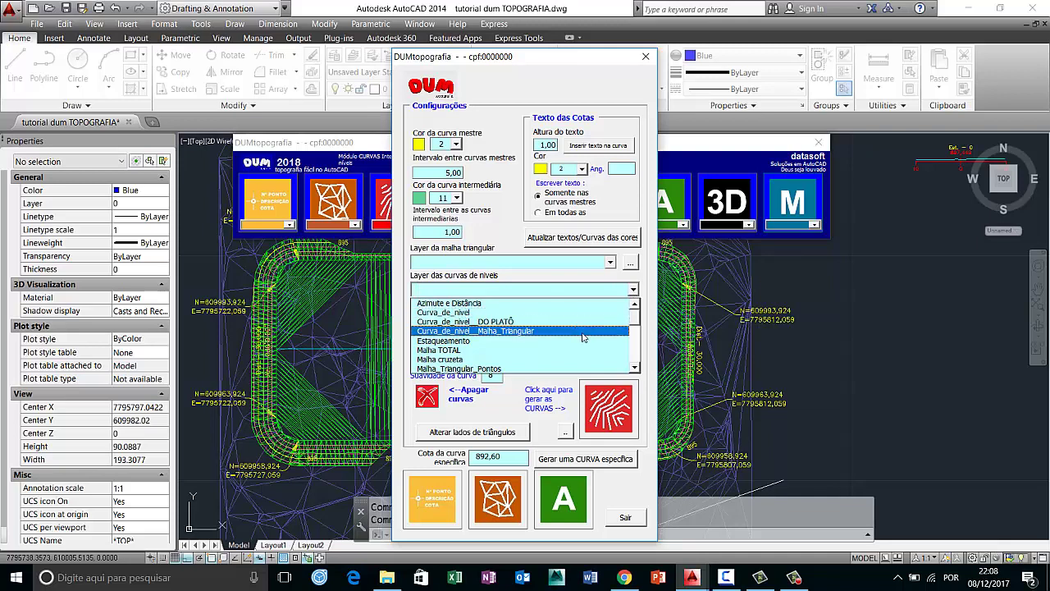
mouse_move(637, 325)
mouse_down()
mouse_move(639, 367)
mouse_move(638, 321)
mouse_up()
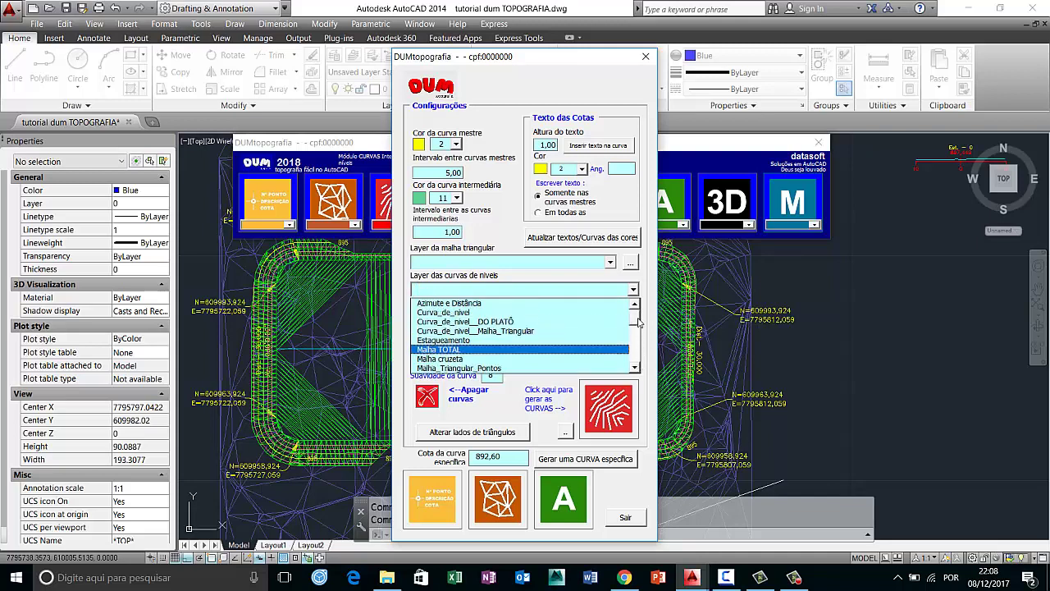
click(545, 323)
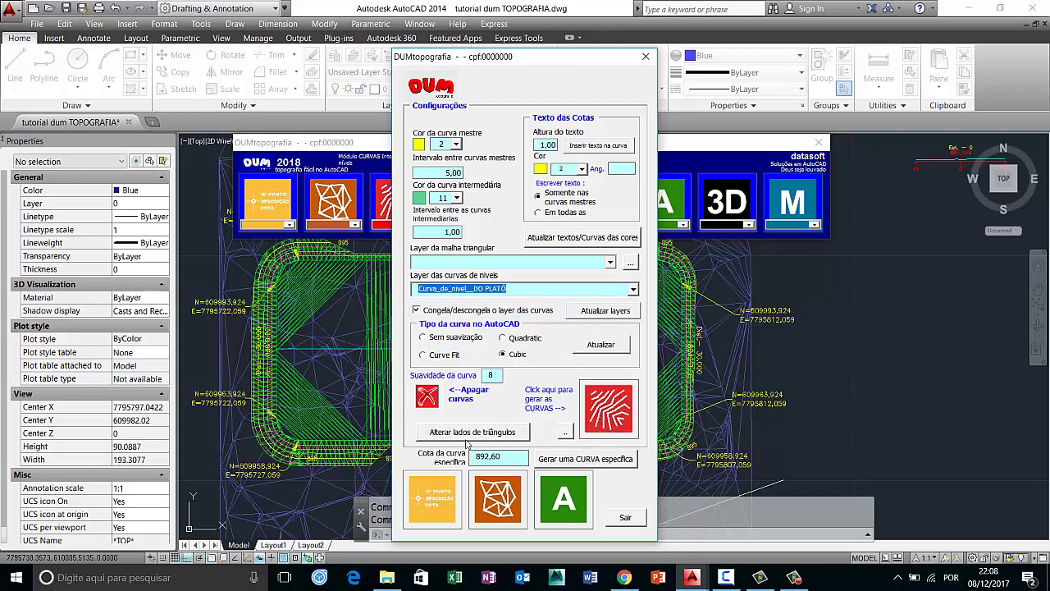
click(575, 461)
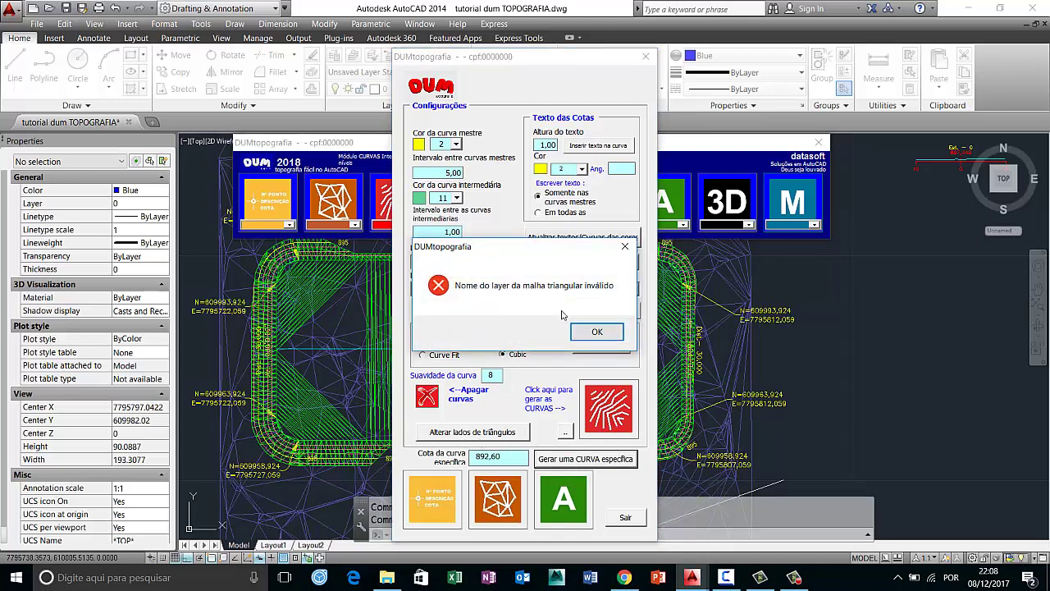
Clear the mesh error, pick Malha_Triangular_pontos DO PLATÔ as mesh layer, and generate the 892,60 curve.
click(591, 330)
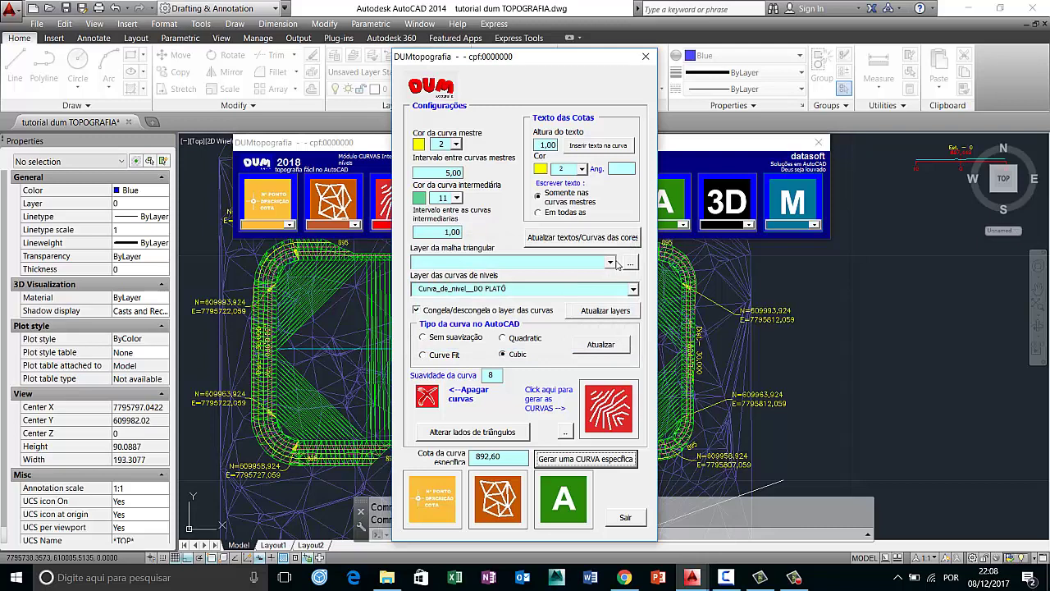
click(612, 263)
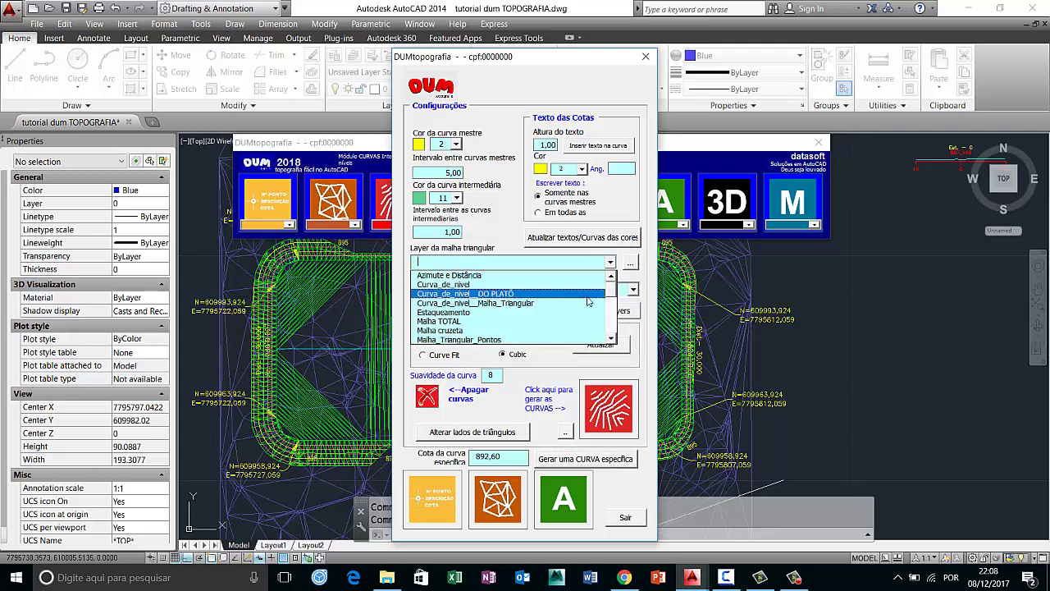
drag(612, 290, 612, 301)
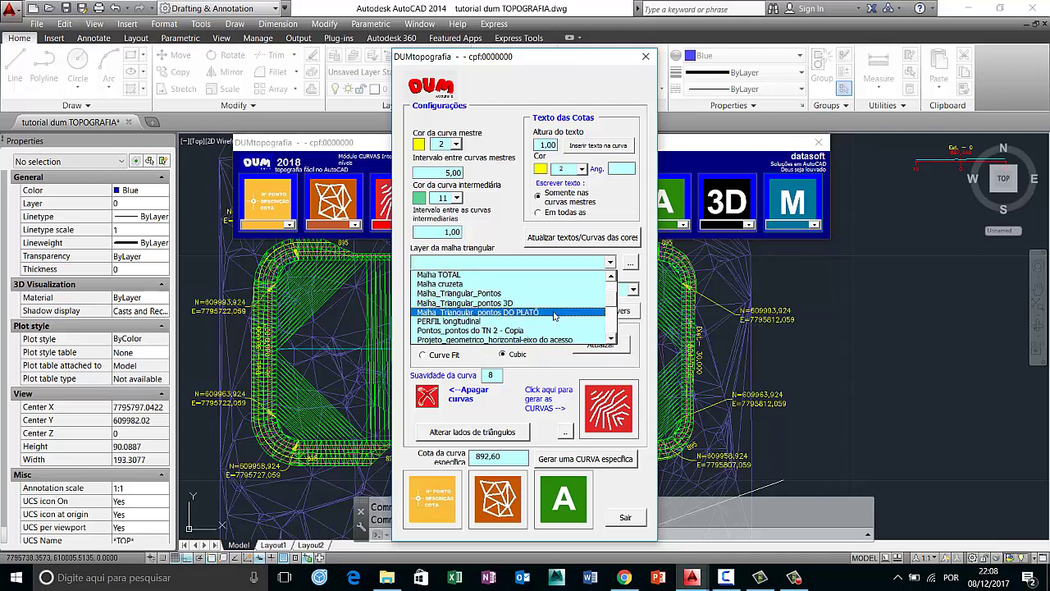
click(554, 316)
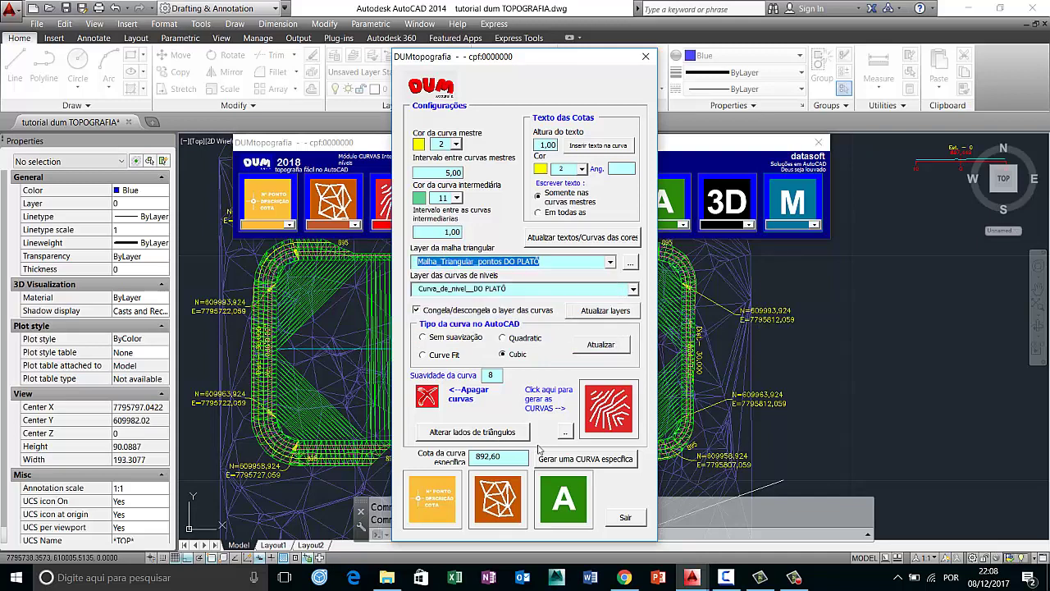
click(563, 462)
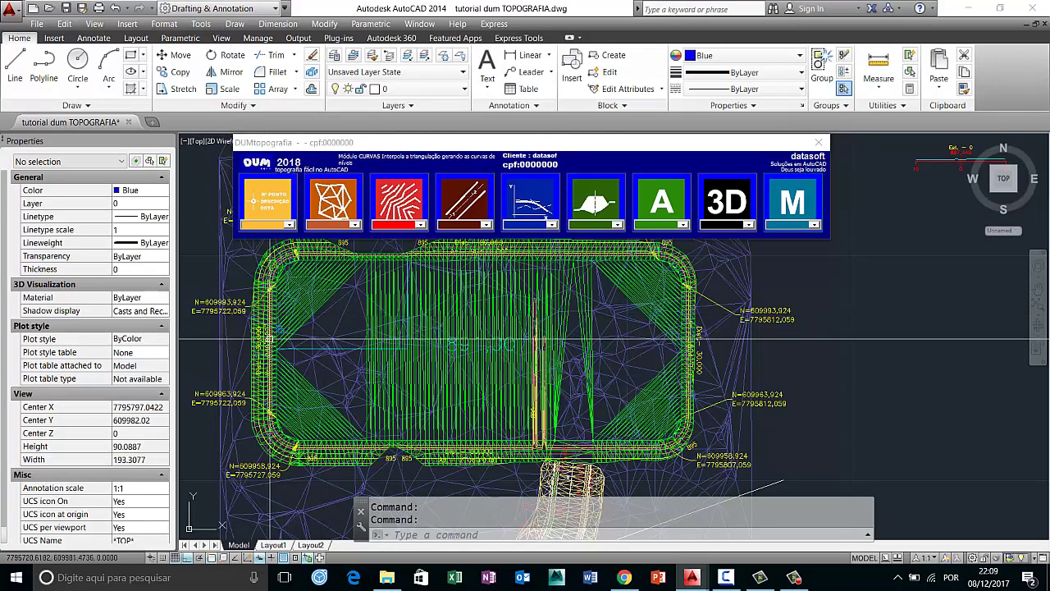
Recolour the vertical 892,6 contour polyline from yellow to Cyan and check it.
scroll(269, 343, up, 6)
scroll(268, 336, up, 4)
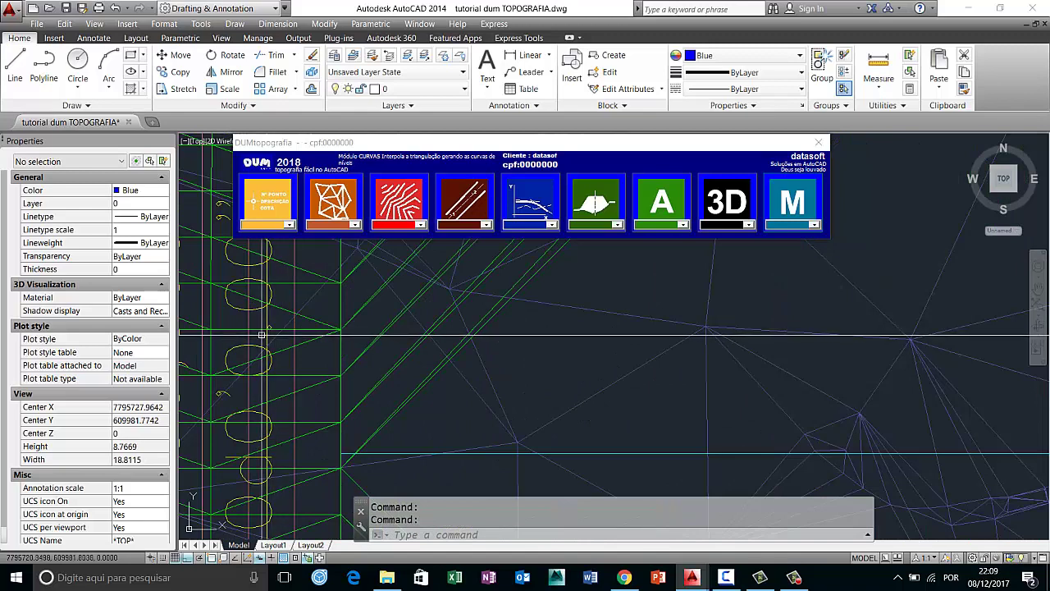
click(266, 335)
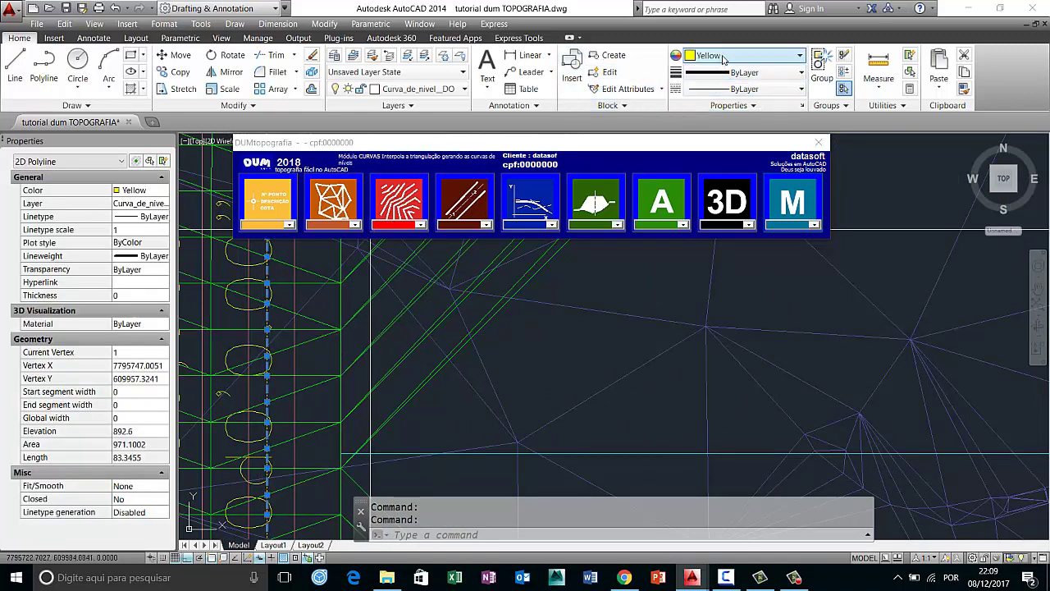
click(722, 55)
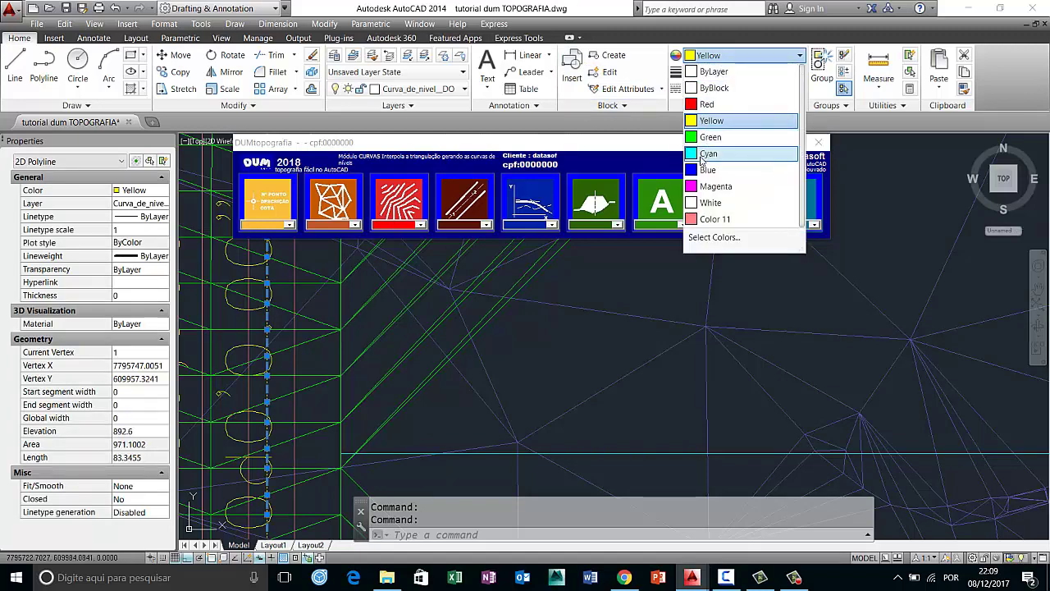
key(Escape)
key(Escape)
click(476, 303)
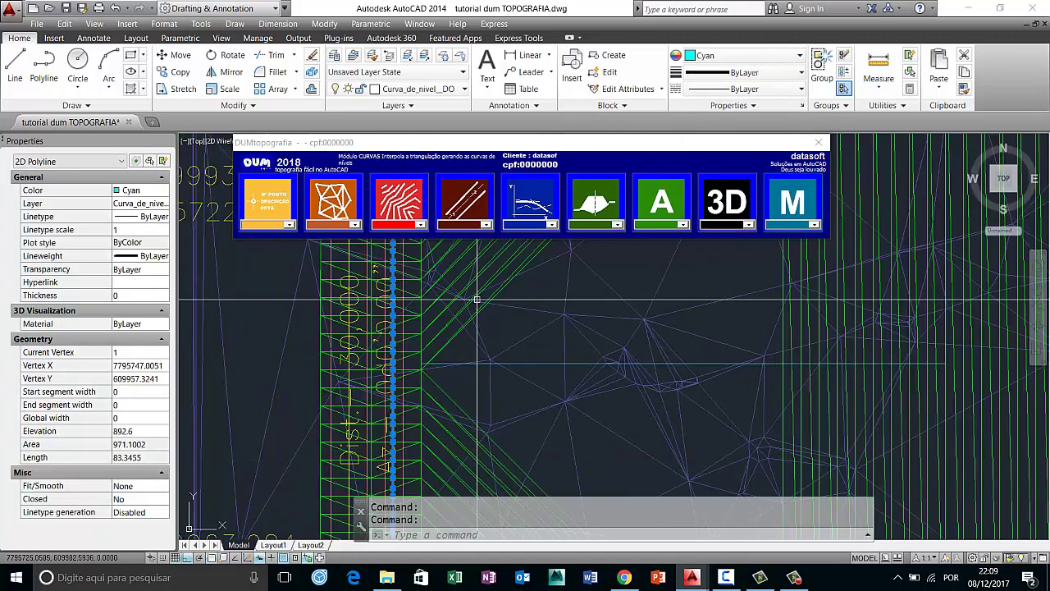
scroll(472, 311, down, 3)
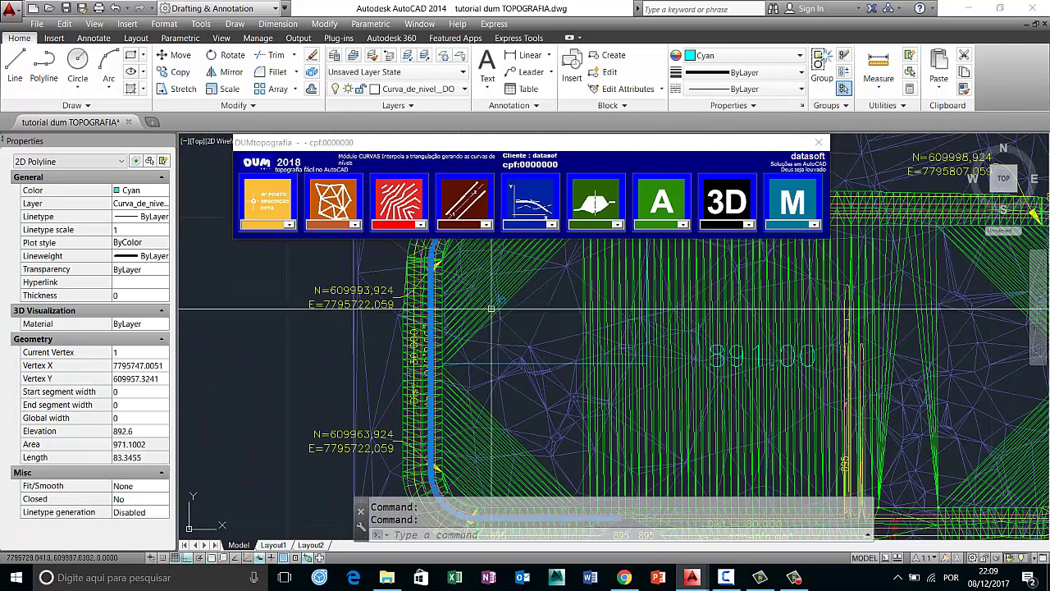
key(Escape)
middle_drag(515, 298, 509, 305)
scroll(508, 305, up, 8)
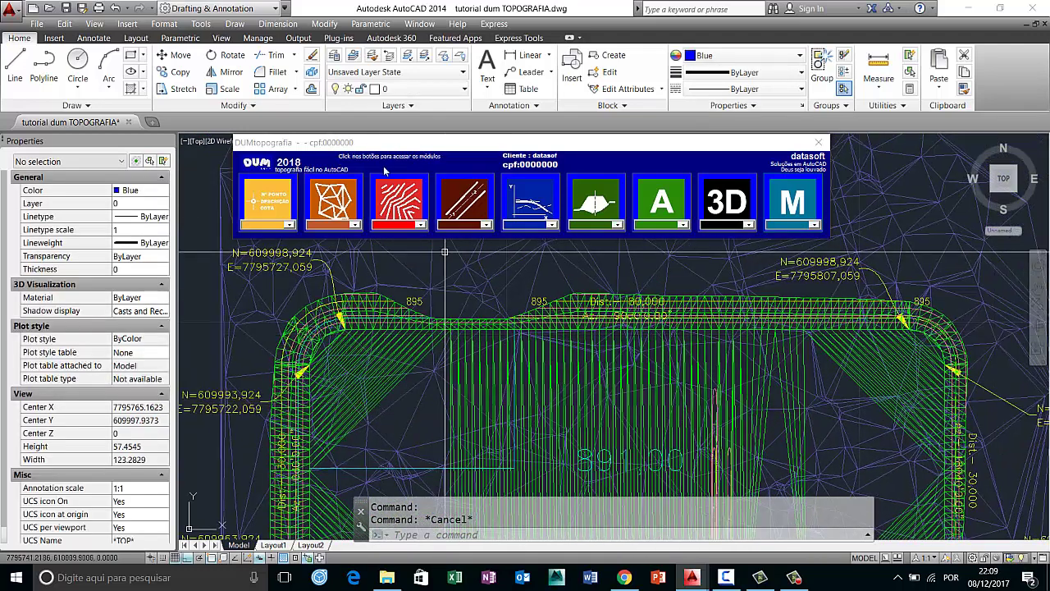
Freeze the Malha_Triangular_pontos DO PLATÔ layer from the Layers dropdown.
click(398, 88)
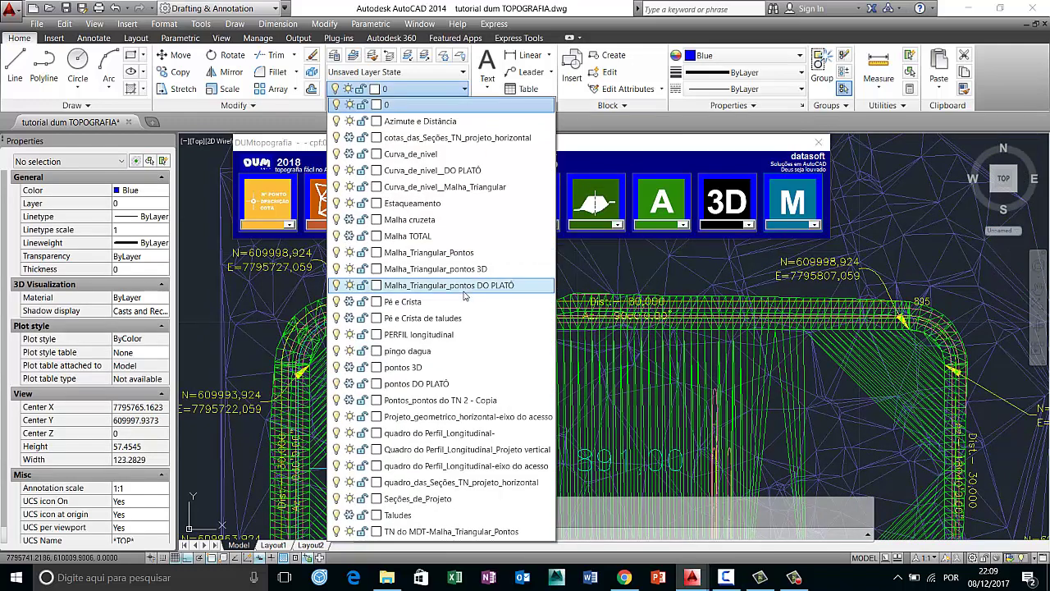
click(350, 285)
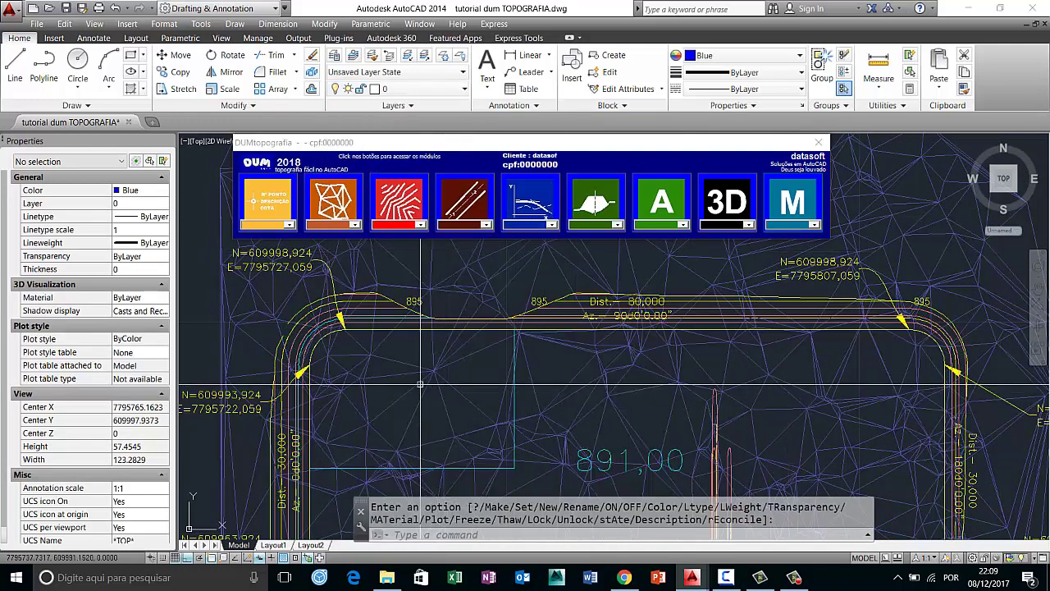
scroll(398, 338, up, 4)
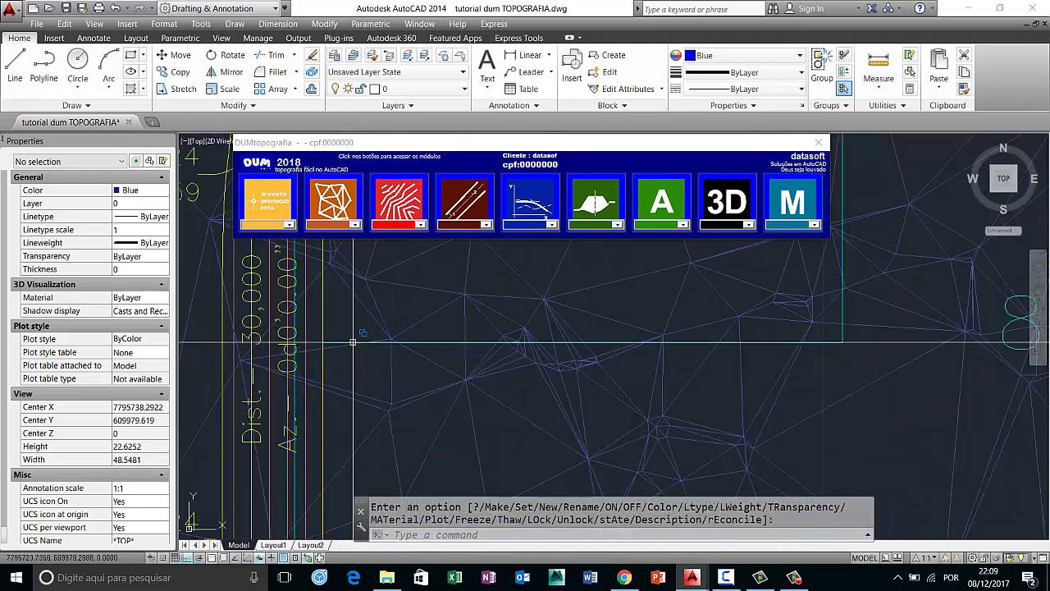
scroll(388, 379, up, 2)
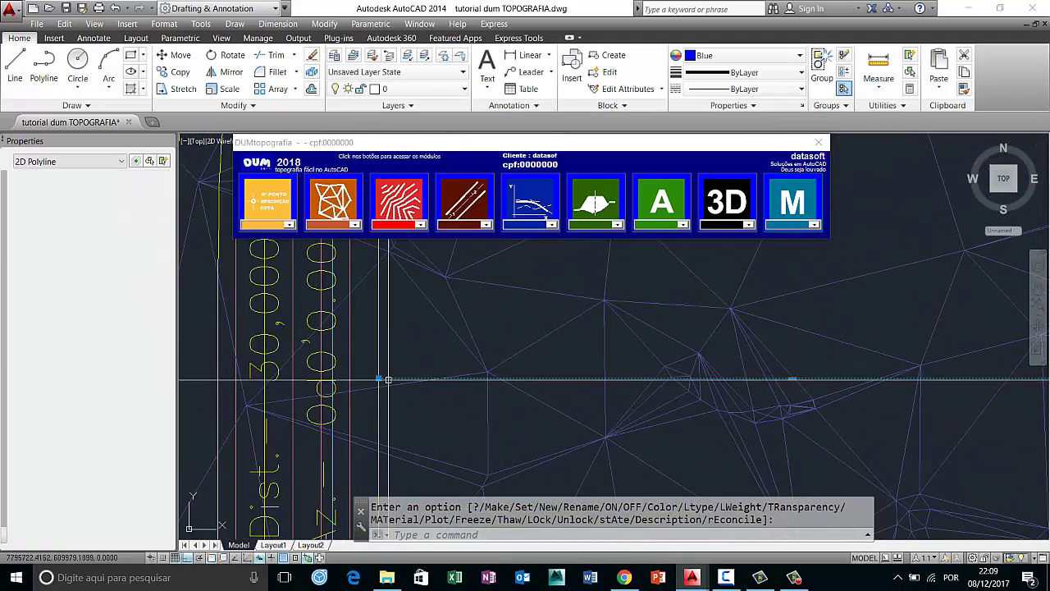
Grip-stretch the short 891 polyline's end perpendicular onto the 892,6 line.
click(379, 380)
click(379, 380)
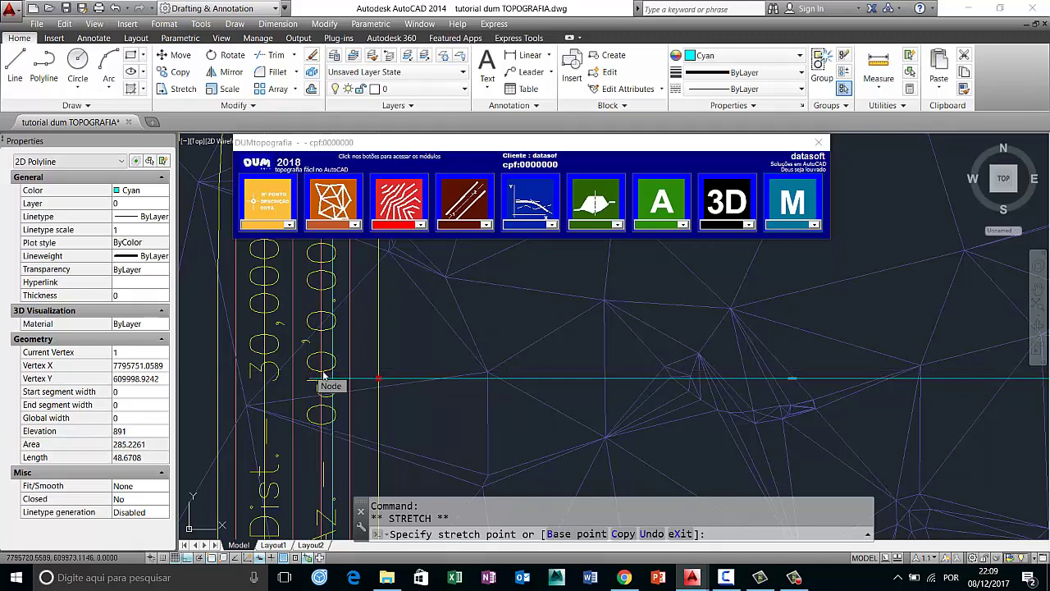
shift+right_click(324, 375)
click(352, 284)
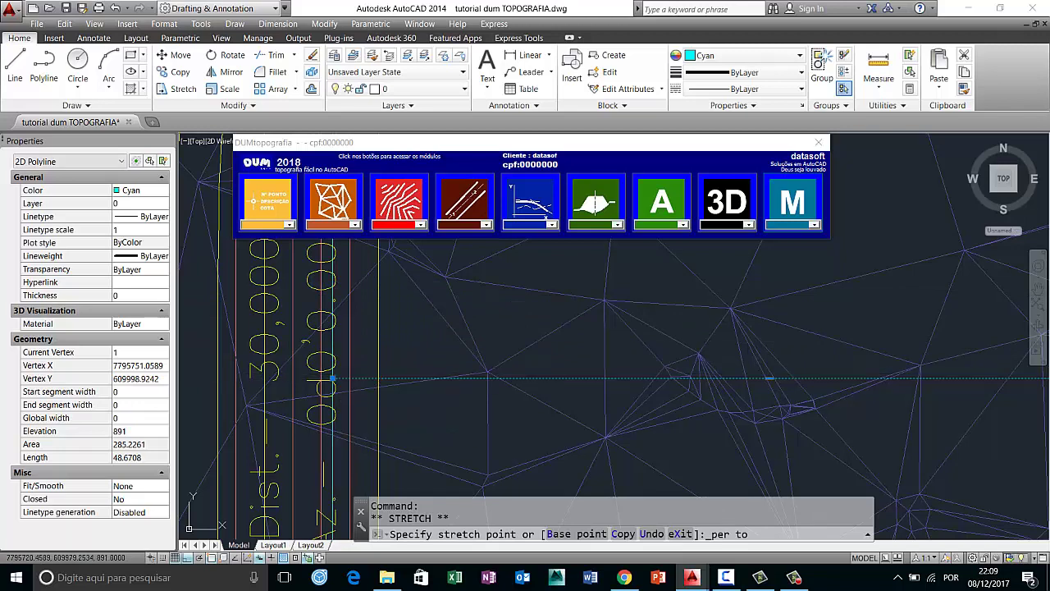
click(333, 379)
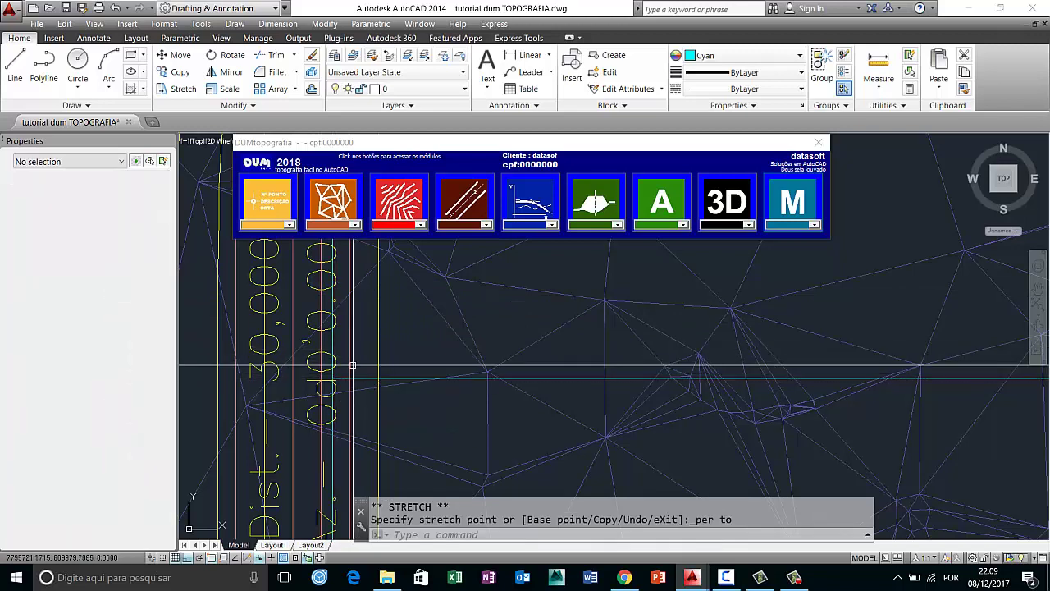
key(Escape)
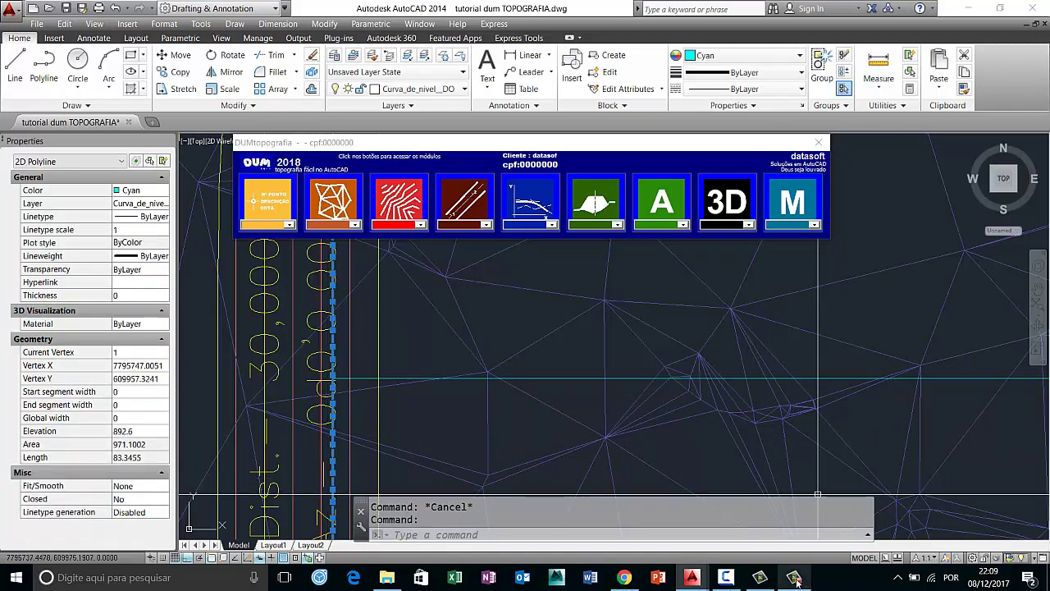
mouse_move(793, 577)
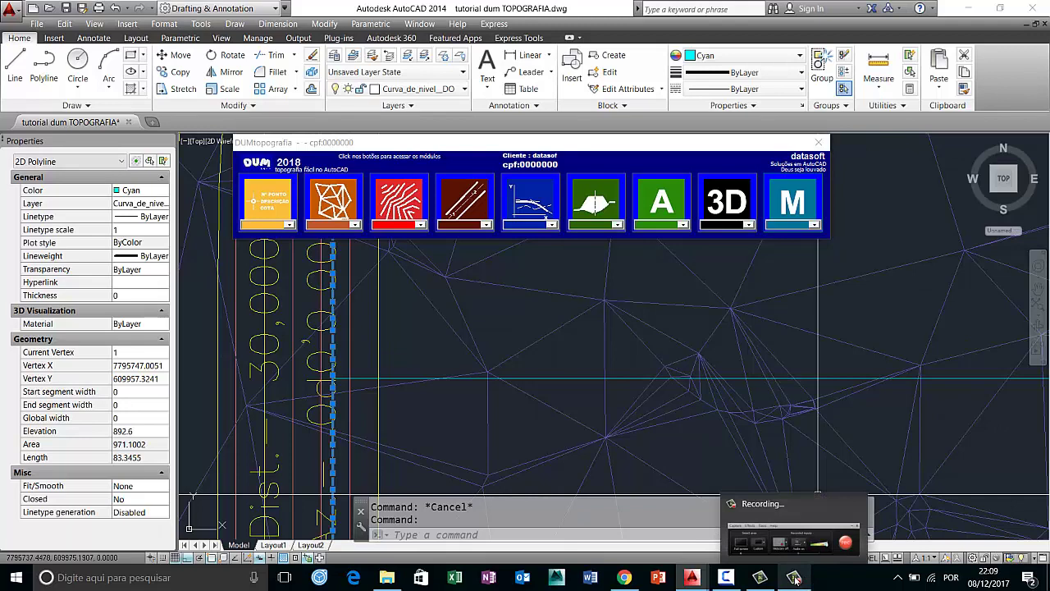
Clear the selection and recenter the view on the whole plateau.
click(795, 577)
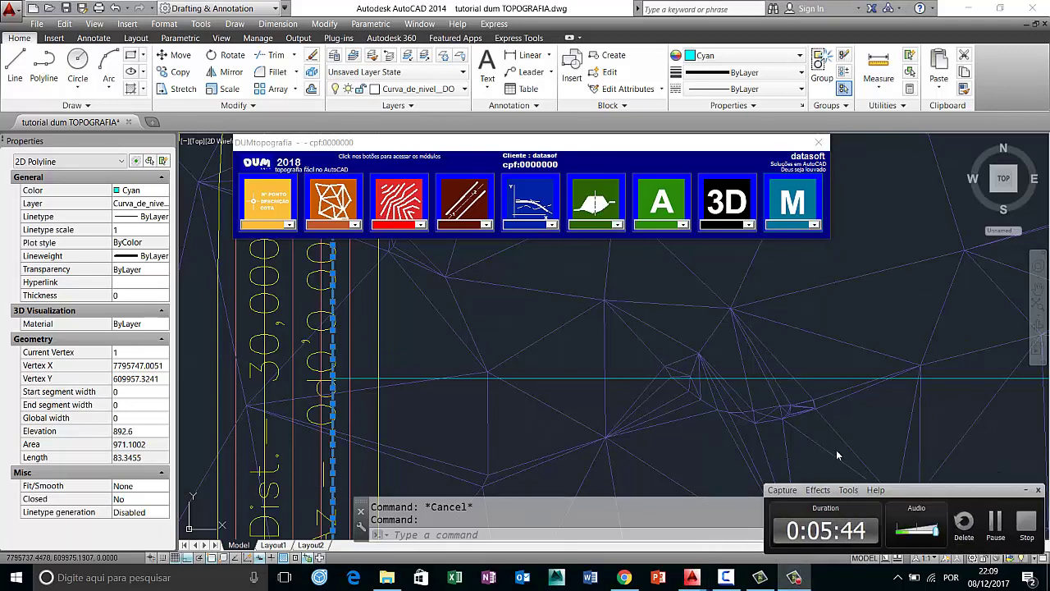
scroll(609, 322, down, 3)
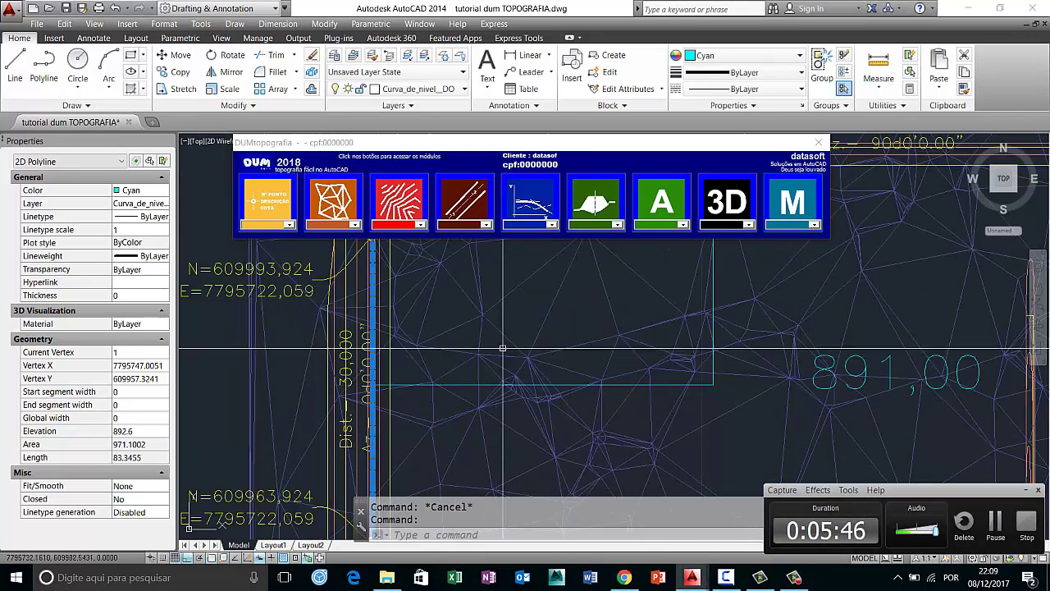
scroll(609, 322, down, 3)
key(Escape)
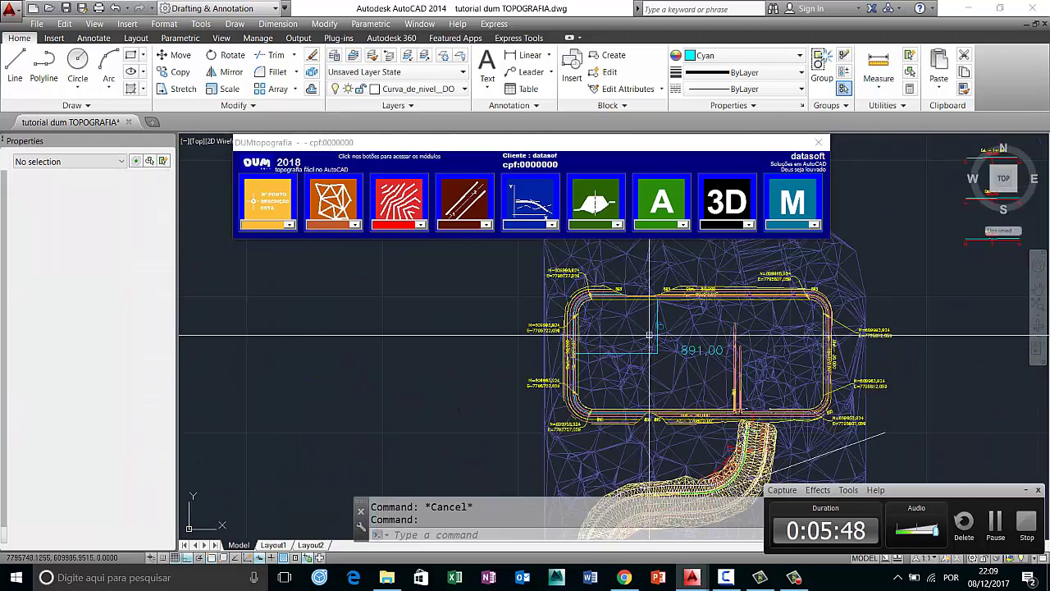
middle_drag(718, 353, 644, 375)
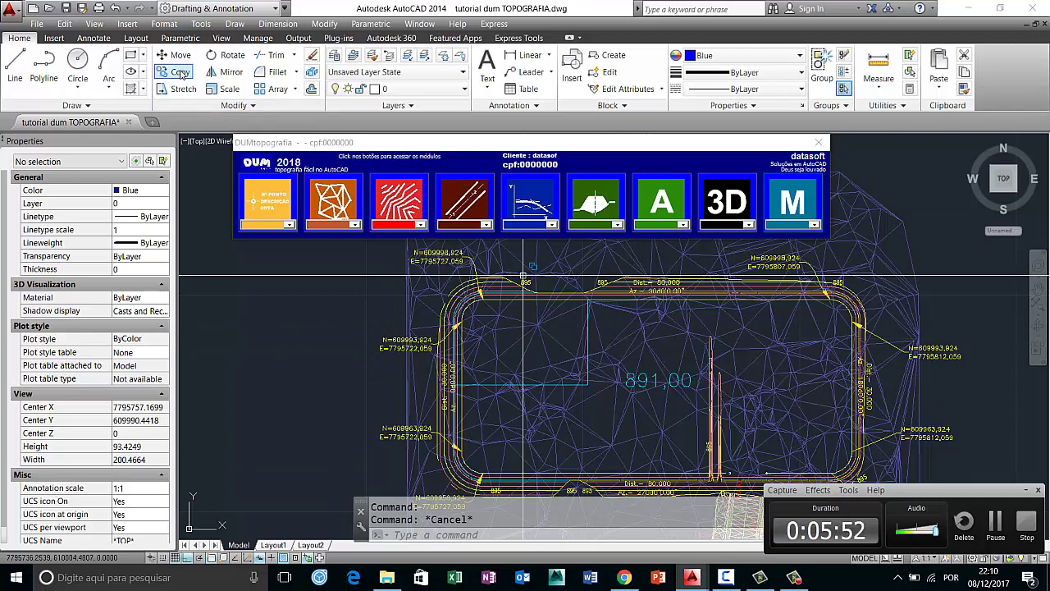
Start a COPY of the 891,00 elevation label, picking its base point.
text(co)
key(Return)
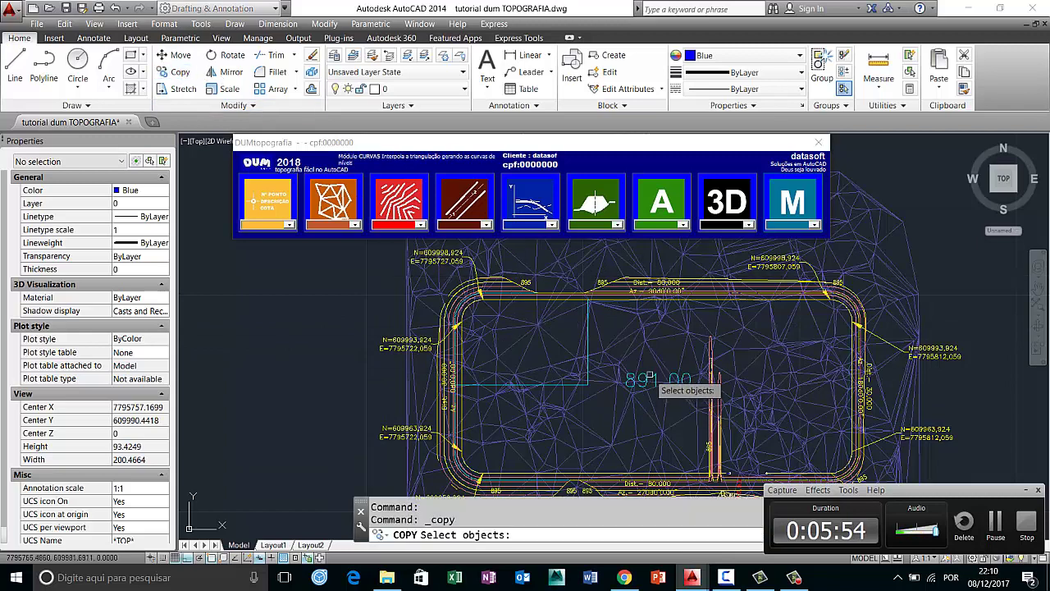
click(647, 376)
key(Return)
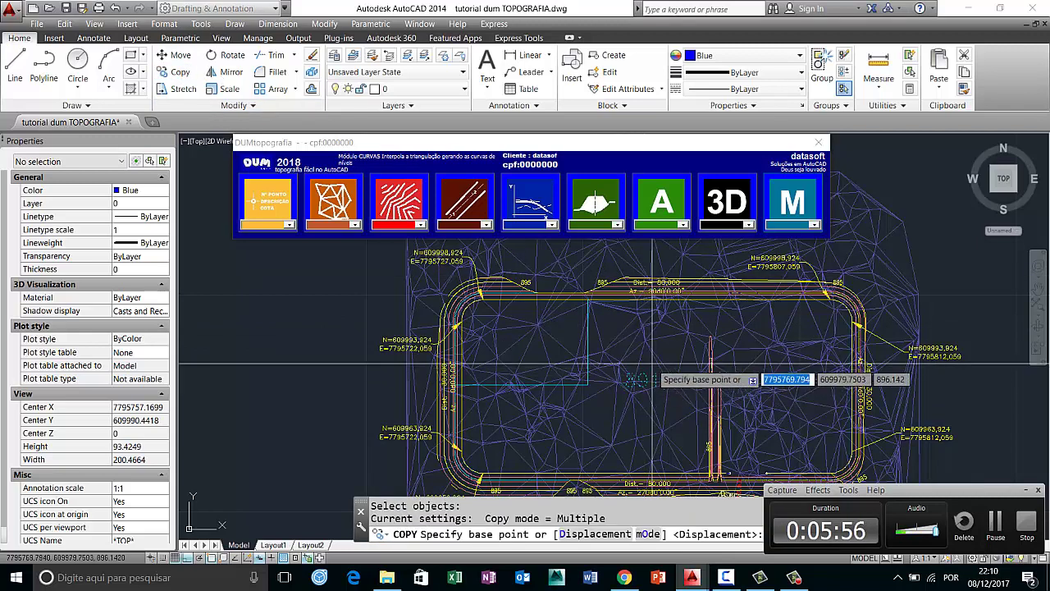
scroll(648, 379, up, 4)
click(647, 377)
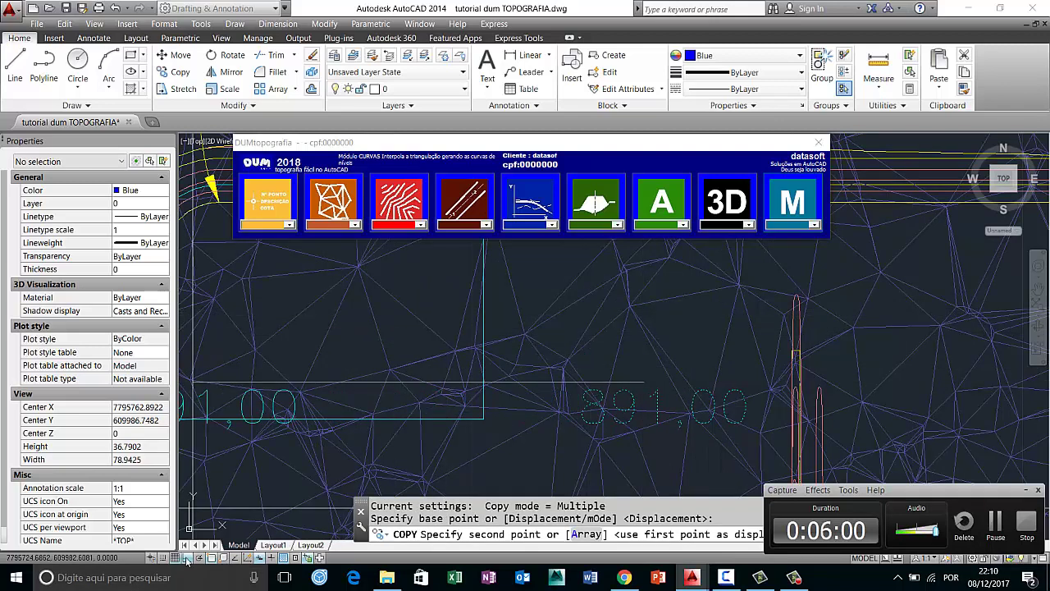
With Ortho off, place the label copy to the upper left and select it.
key(F8)
scroll(271, 361, down, 2)
scroll(344, 337, down, 1)
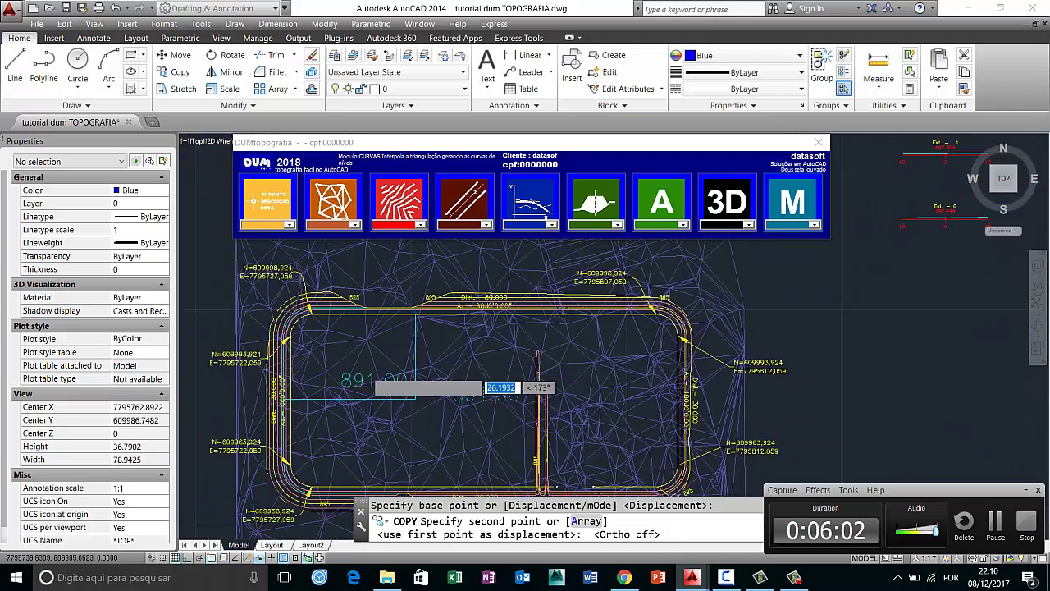
scroll(349, 344, up, 4)
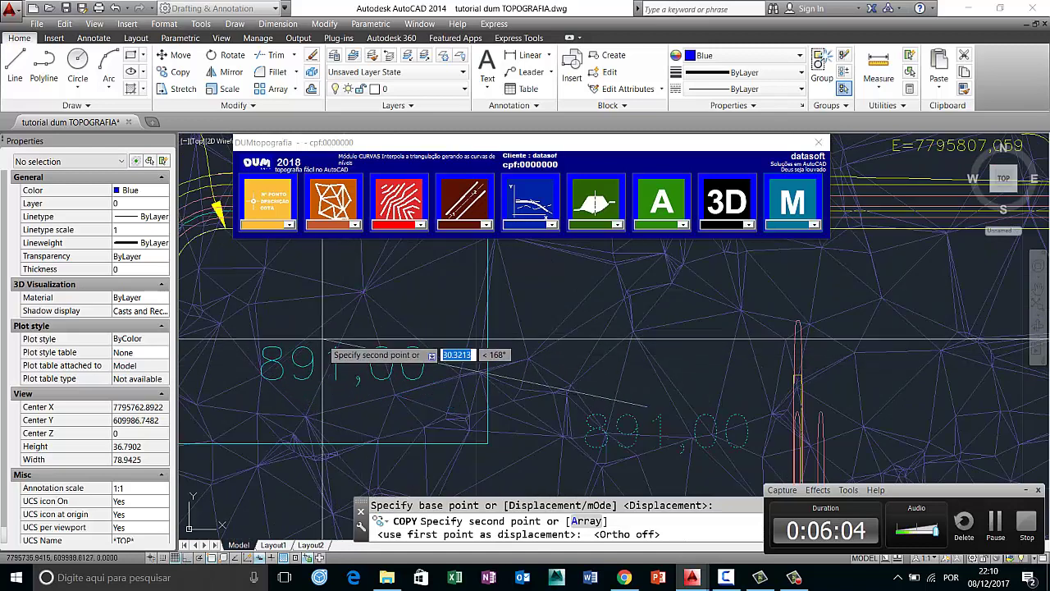
click(319, 338)
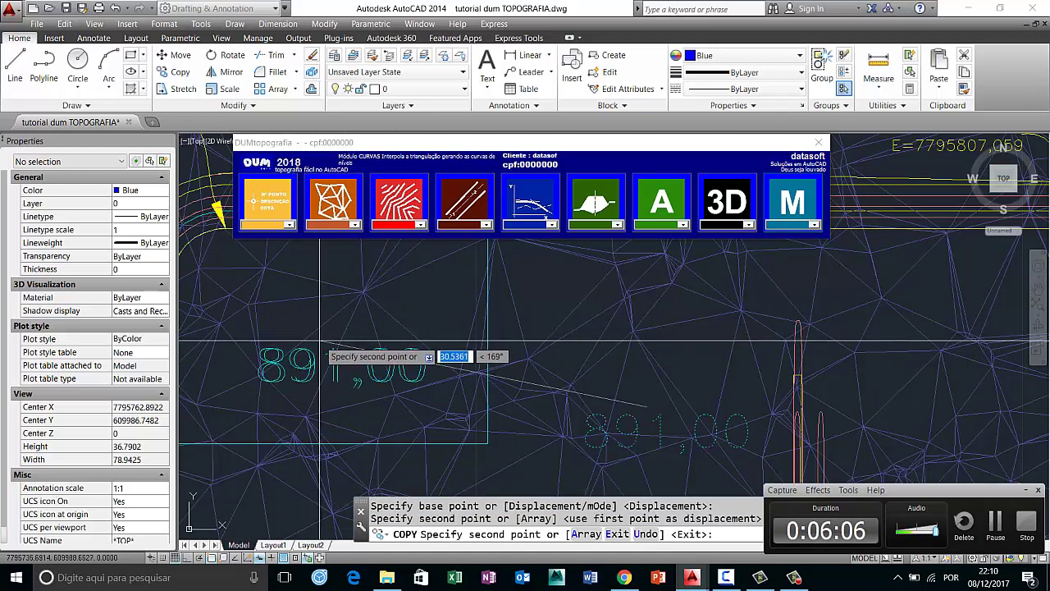
click(314, 353)
key(Escape)
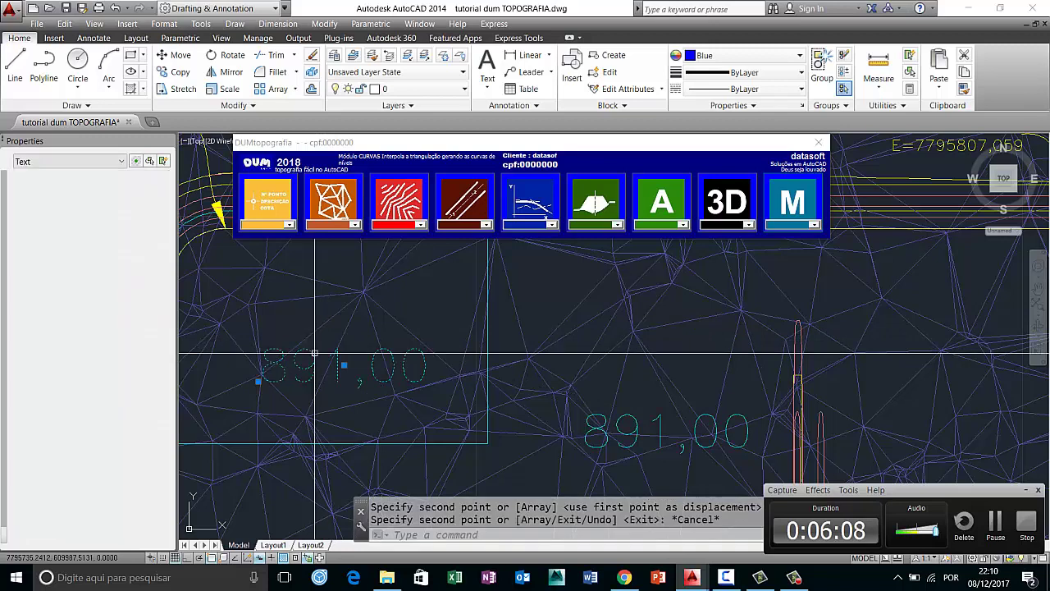
click(315, 354)
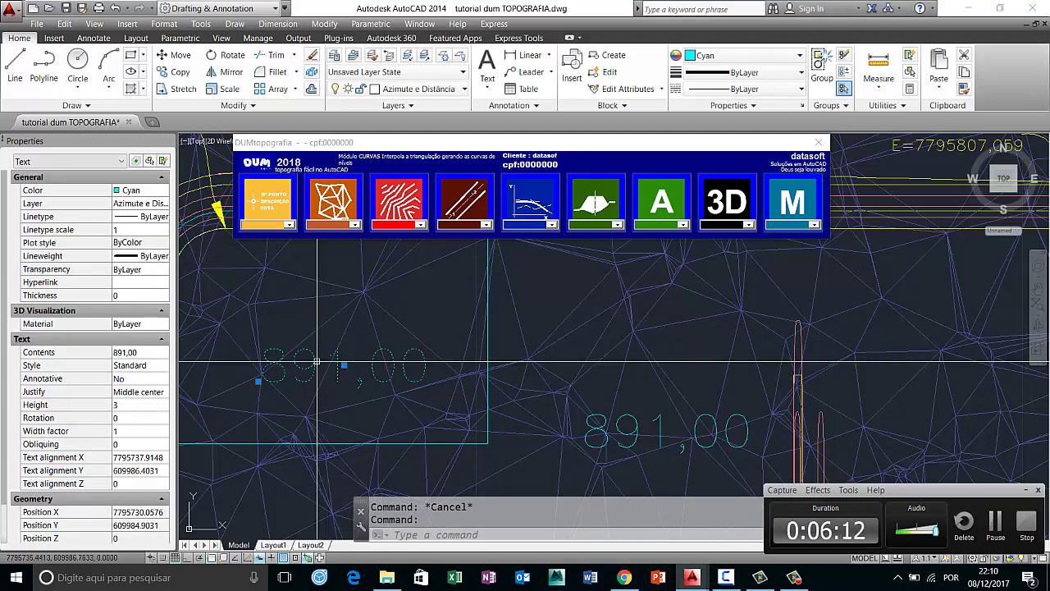
Change the copied label's text to 892,60.
double_click(318, 362)
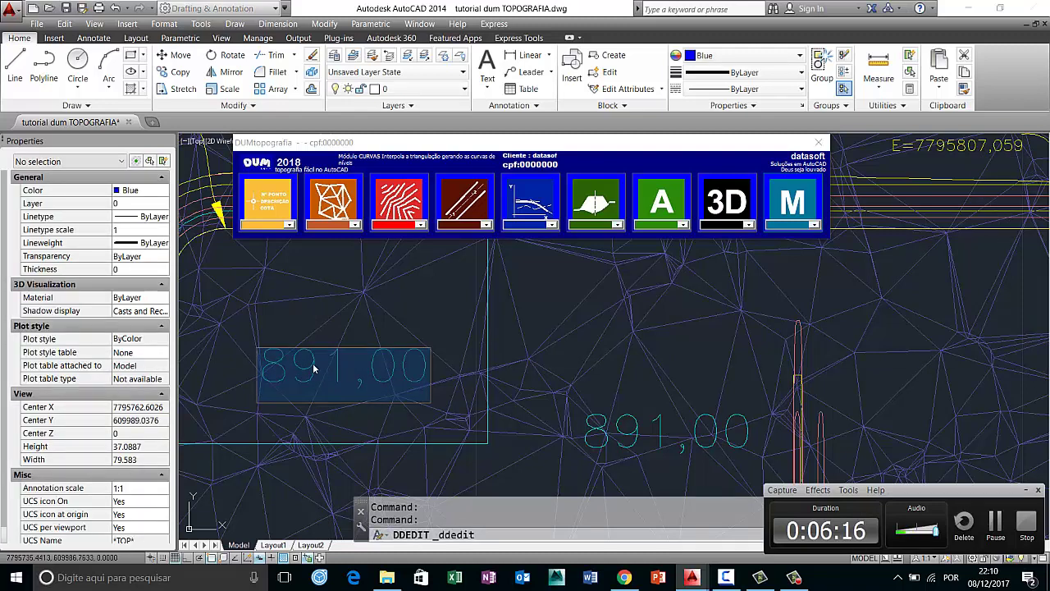
text(892)
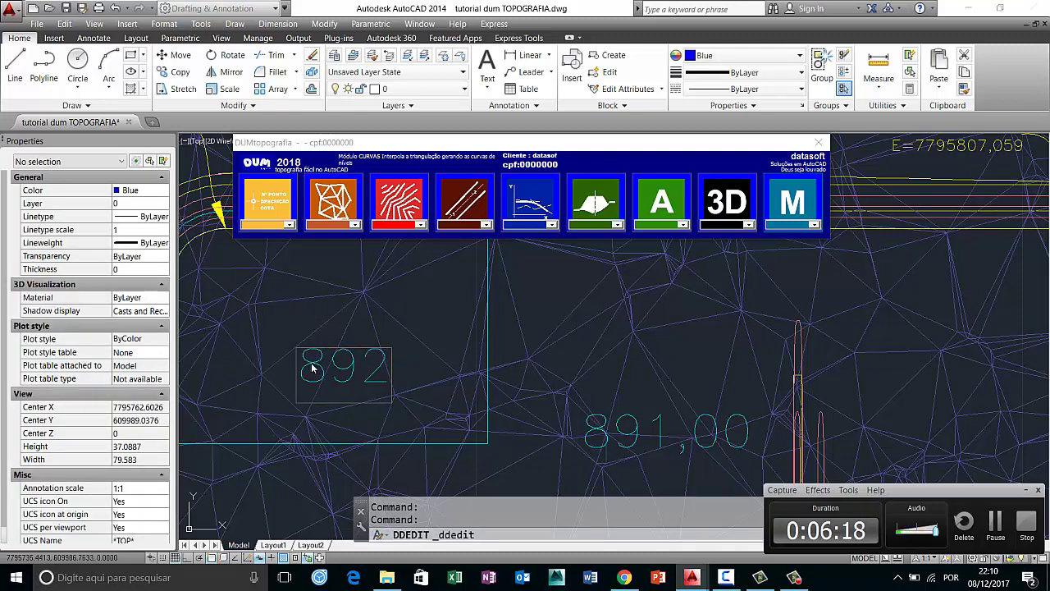
text(,60)
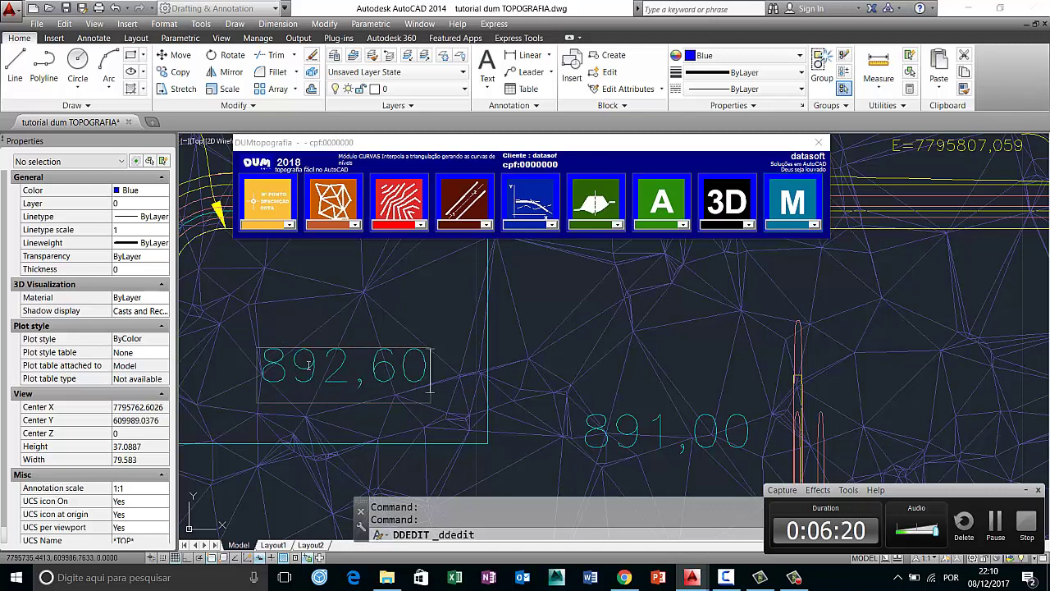
key(Return)
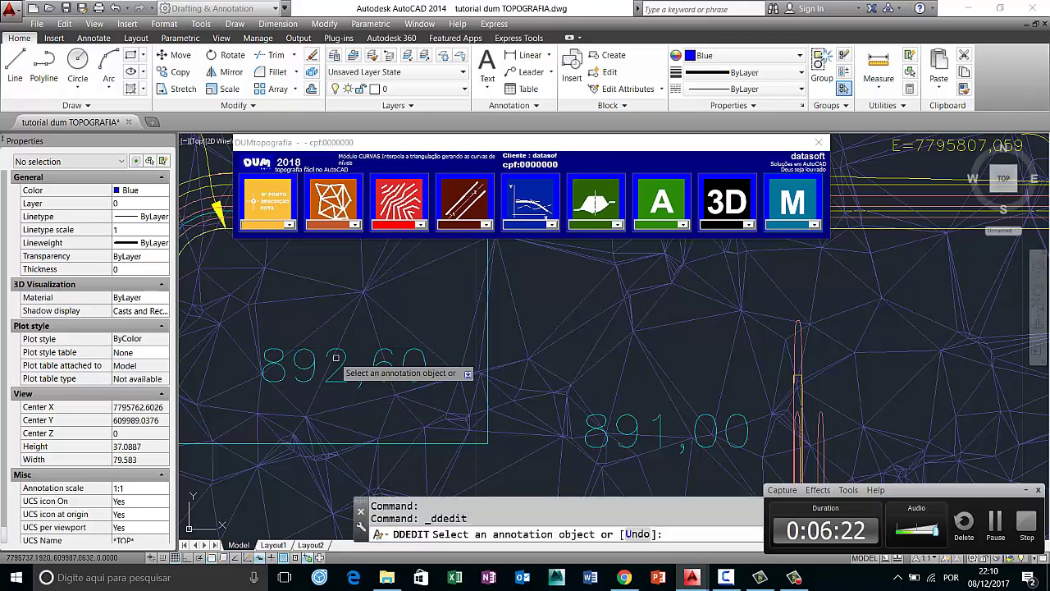
scroll(341, 366, down, 4)
scroll(341, 367, up, 1)
scroll(320, 369, up, 2)
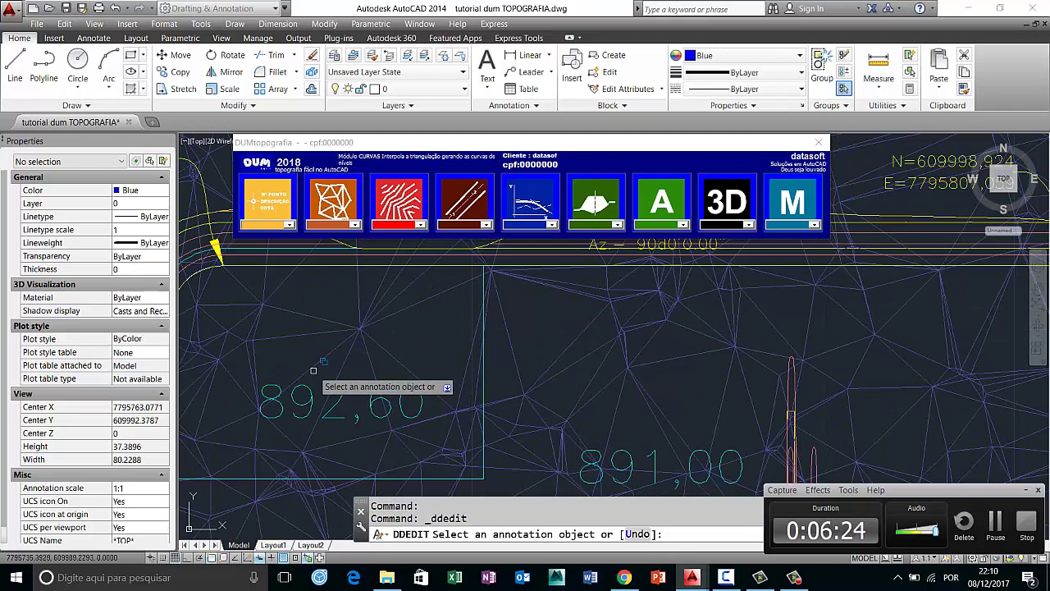
key(Escape)
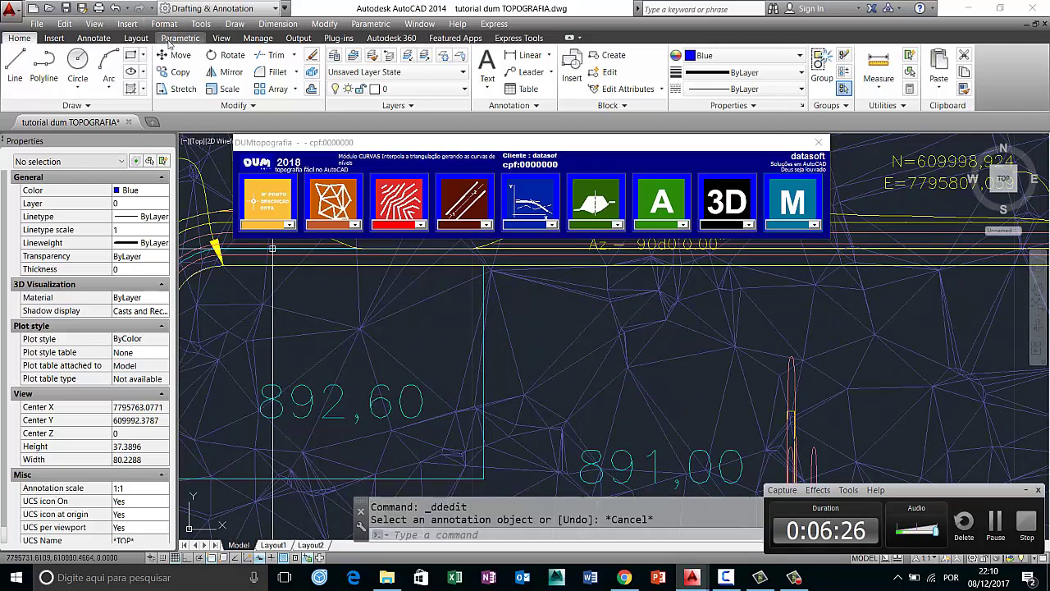
Move the 892,60 label up beside the 892,6 contour inside the plateau.
click(175, 54)
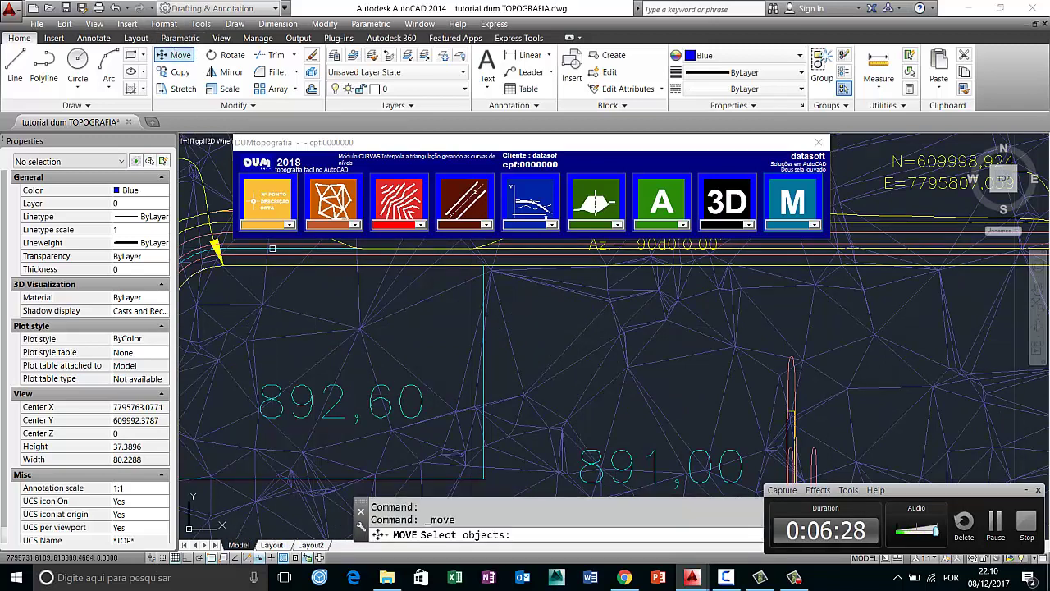
click(311, 397)
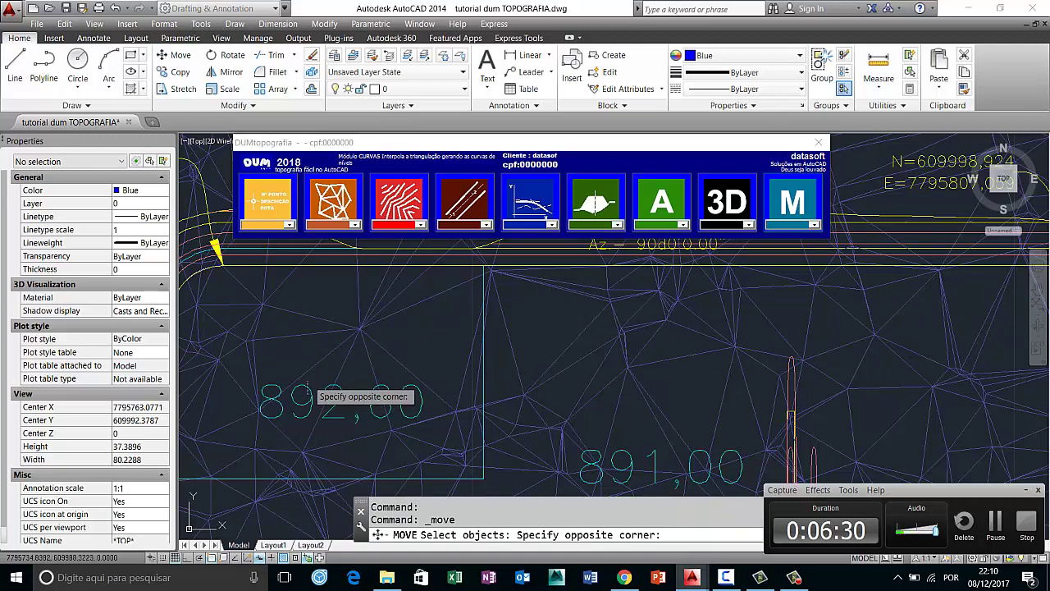
click(307, 394)
key(Return)
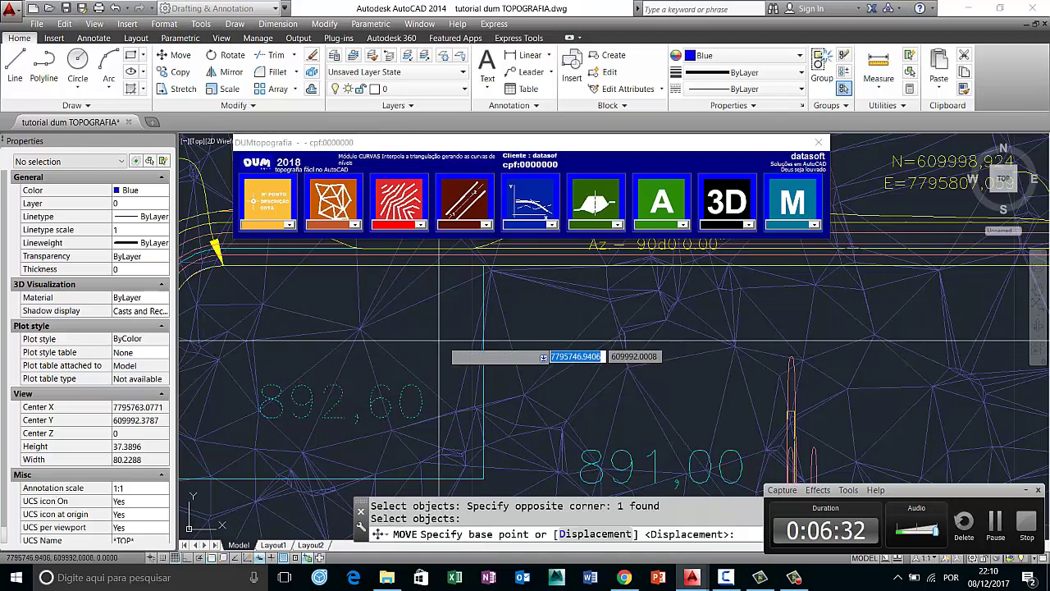
click(445, 342)
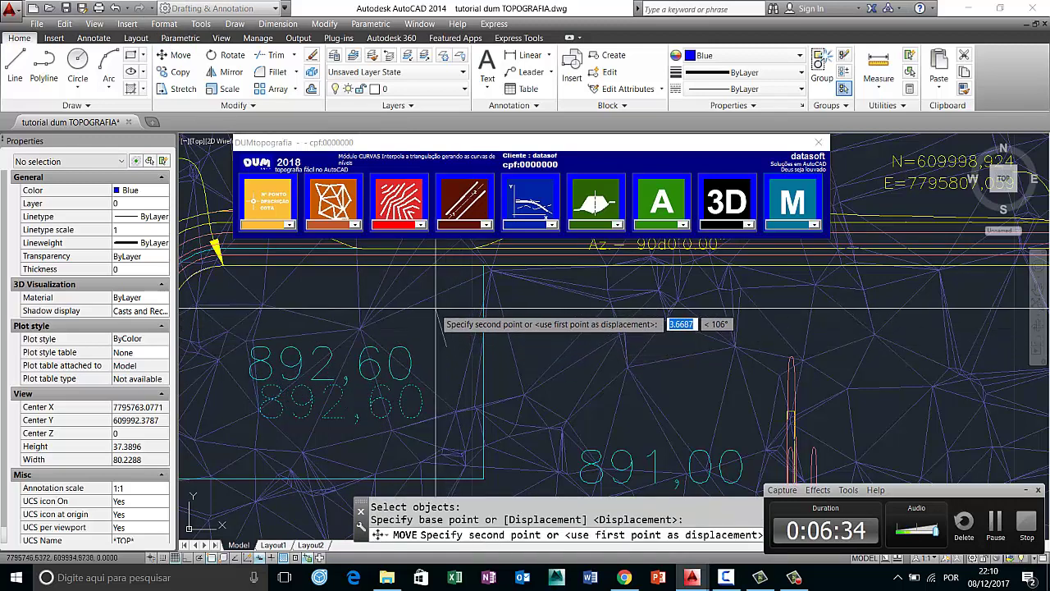
click(427, 316)
scroll(428, 315, down, 3)
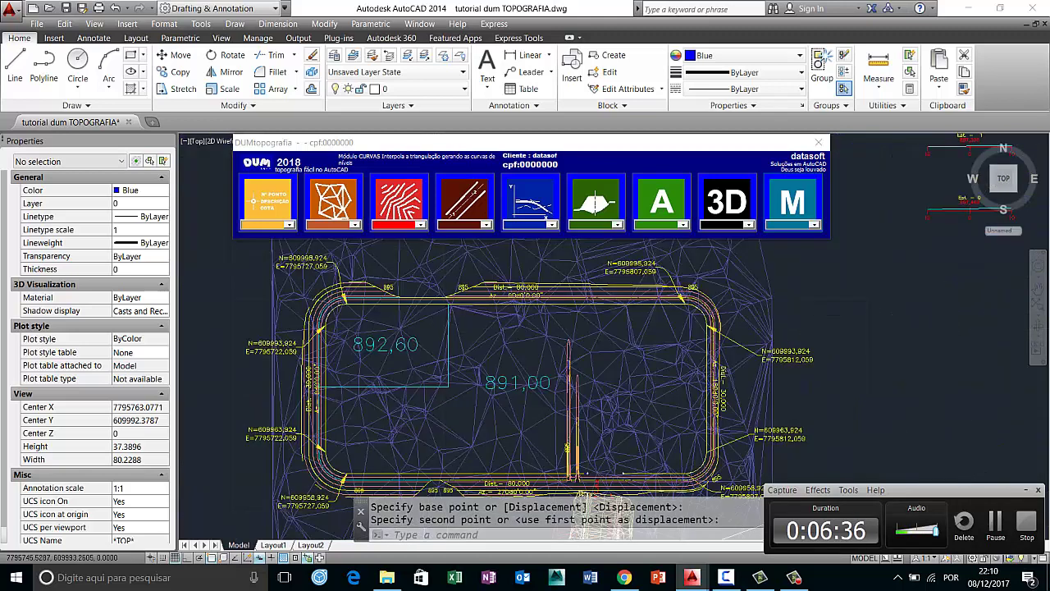
Select the cyan plateau polyline and grab its end vertex grip.
scroll(425, 350, up, 1)
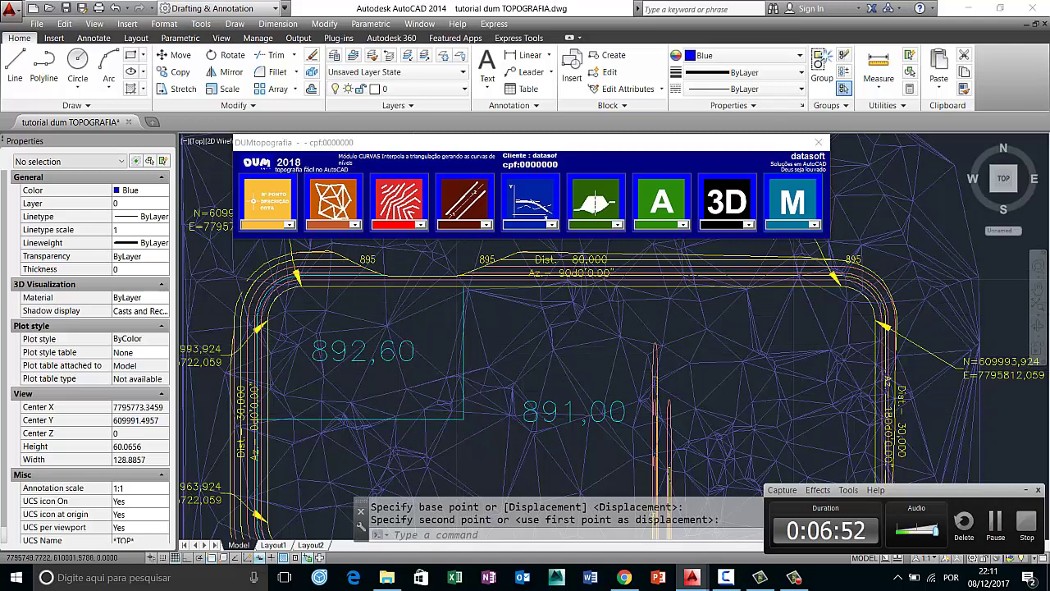
scroll(469, 301, up, 6)
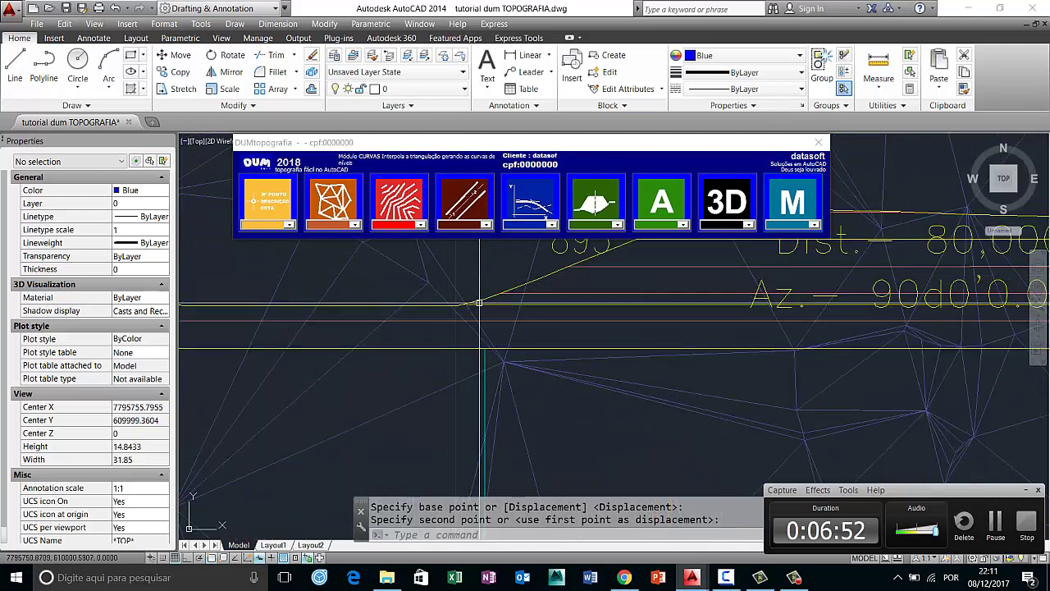
click(488, 359)
click(486, 358)
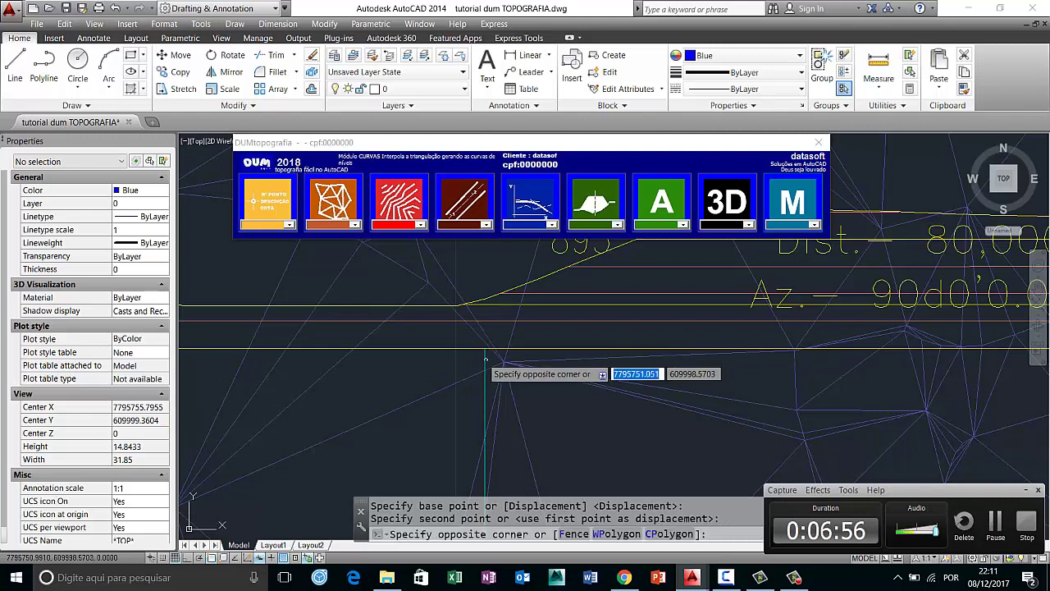
click(485, 352)
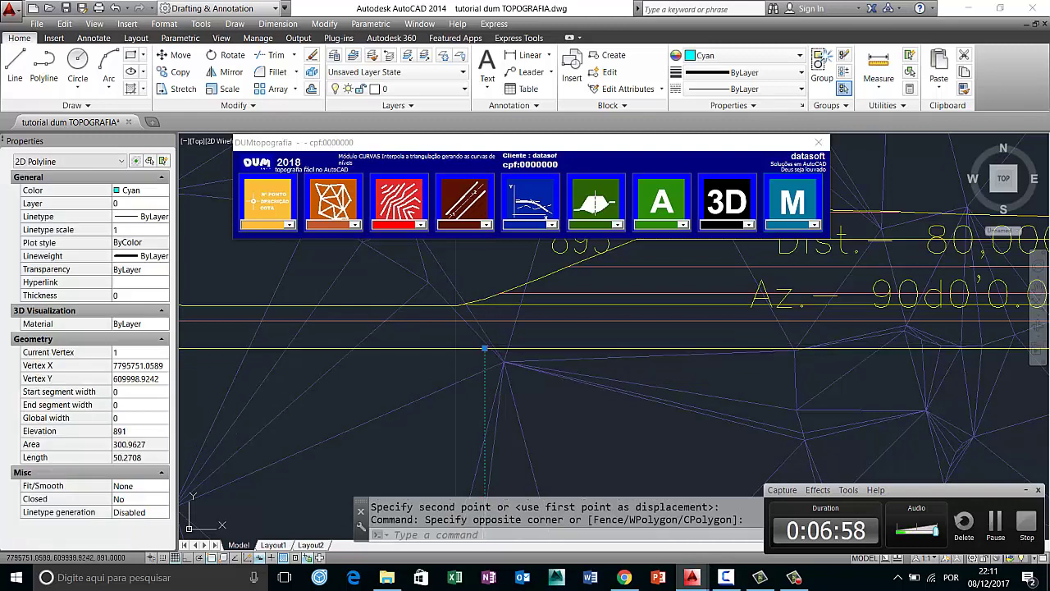
click(485, 349)
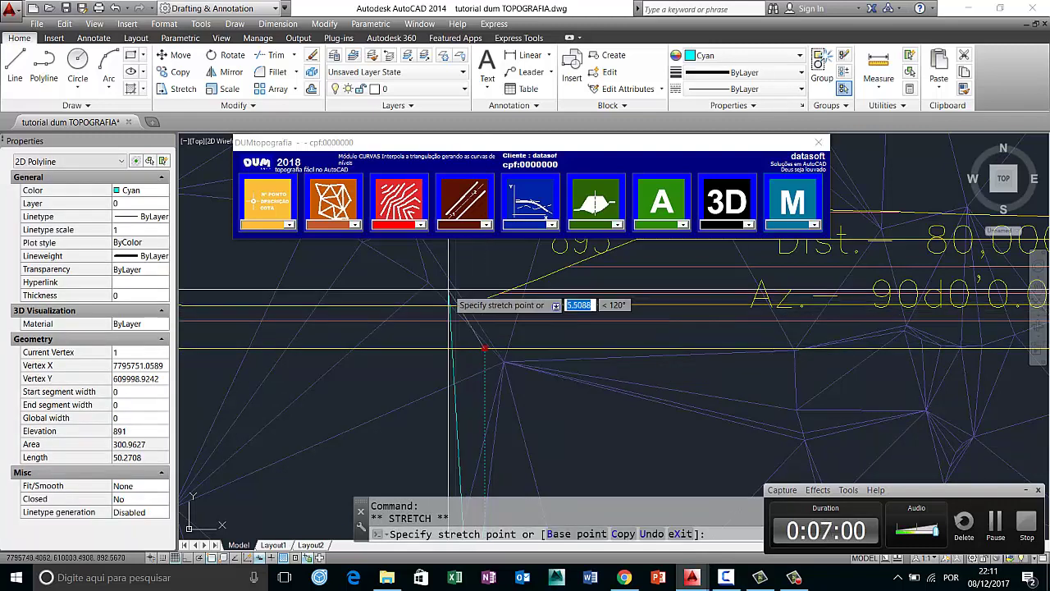
Stretch the vertex perpendicular onto the yellow road line, lengthening it to about 51.87.
shift+right_click(485, 355)
click(481, 469)
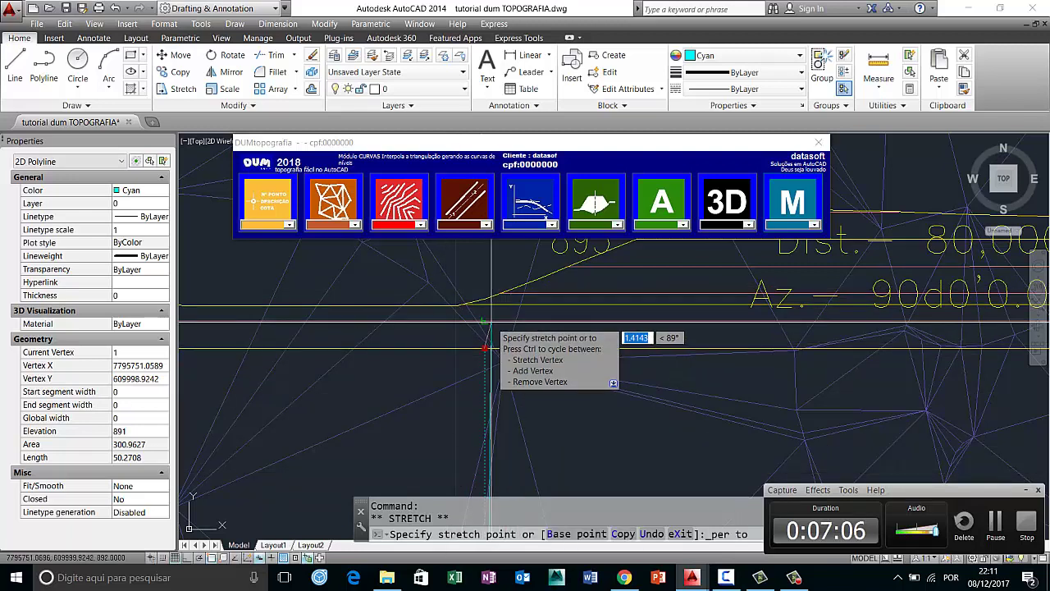
scroll(489, 324, down, 3)
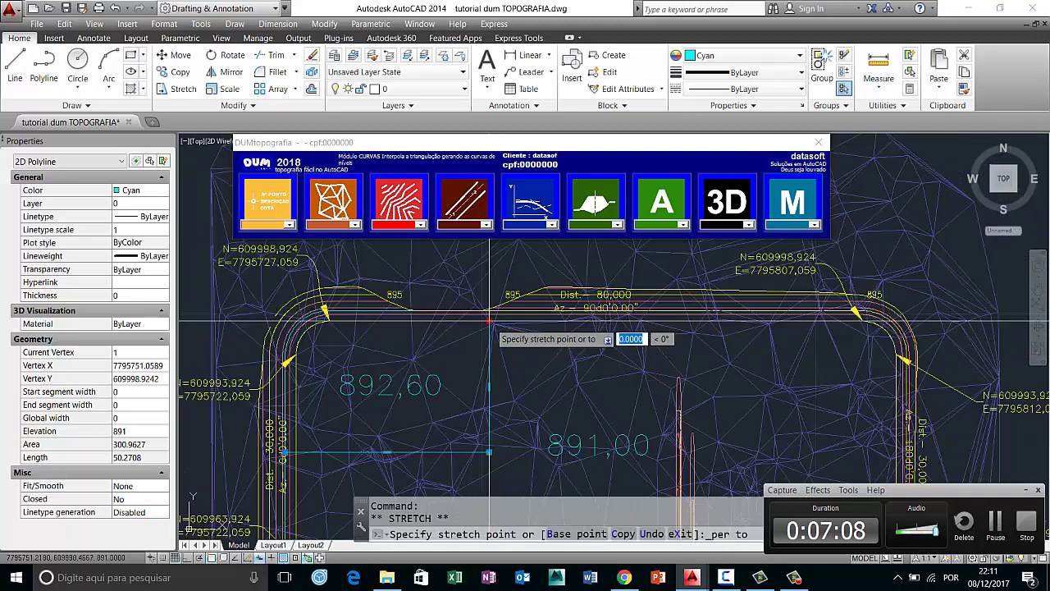
scroll(490, 324, up, 2)
scroll(490, 324, up, 2)
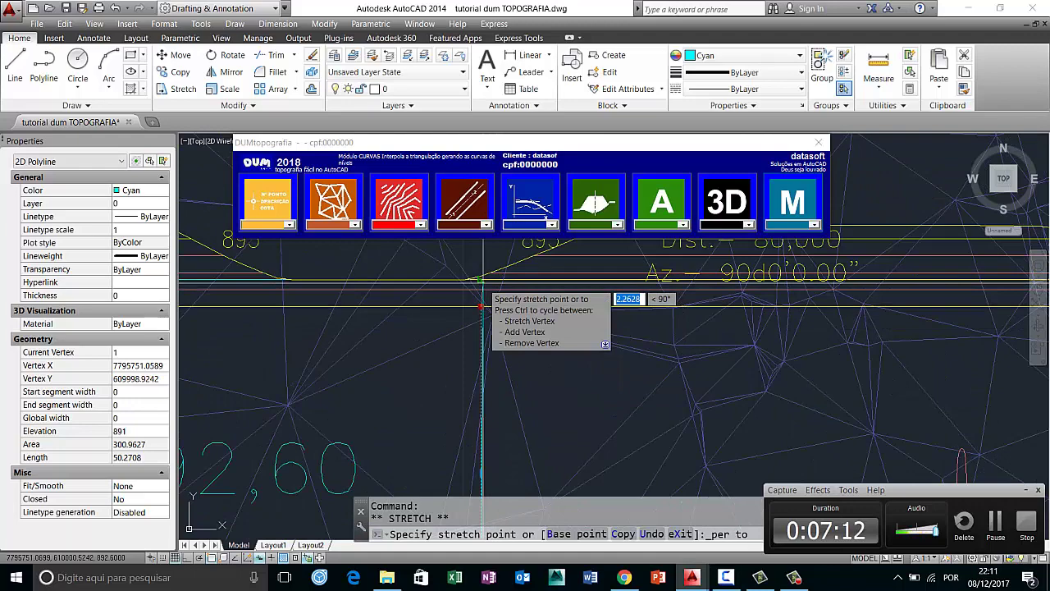
click(481, 289)
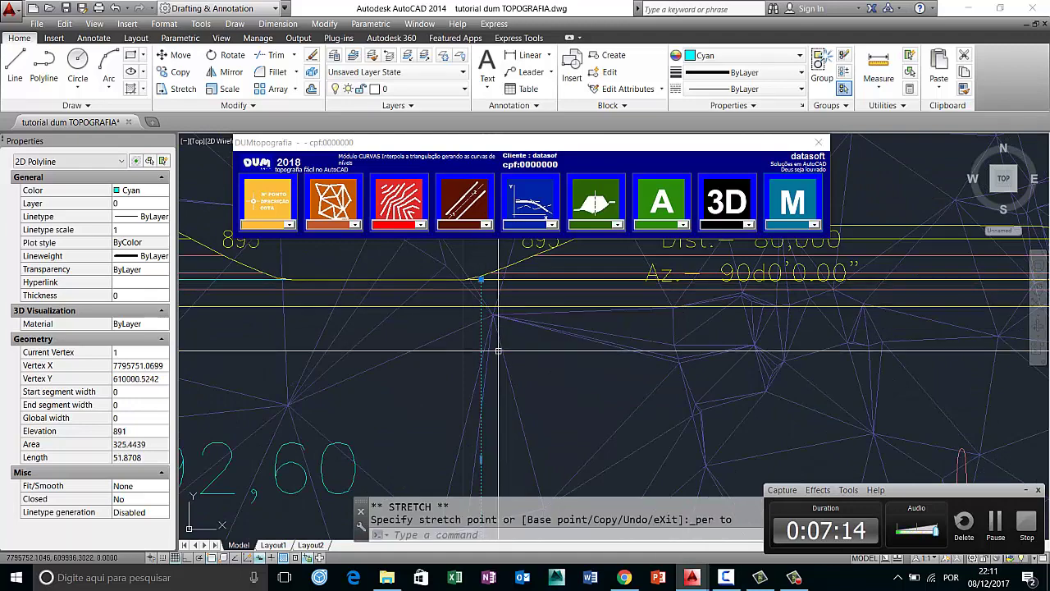
scroll(498, 350, down, 4)
key(Escape)
key(Escape)
scroll(470, 391, up, 4)
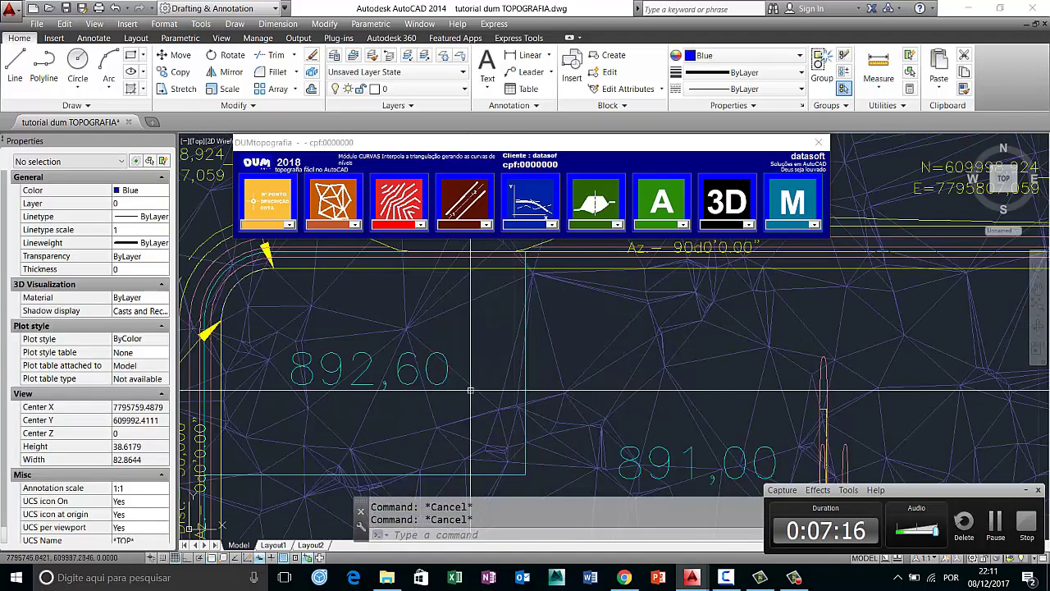
Open the DUMtopografia plateau and slopes (Platô/Taludes) tool.
scroll(500, 392, down, 2)
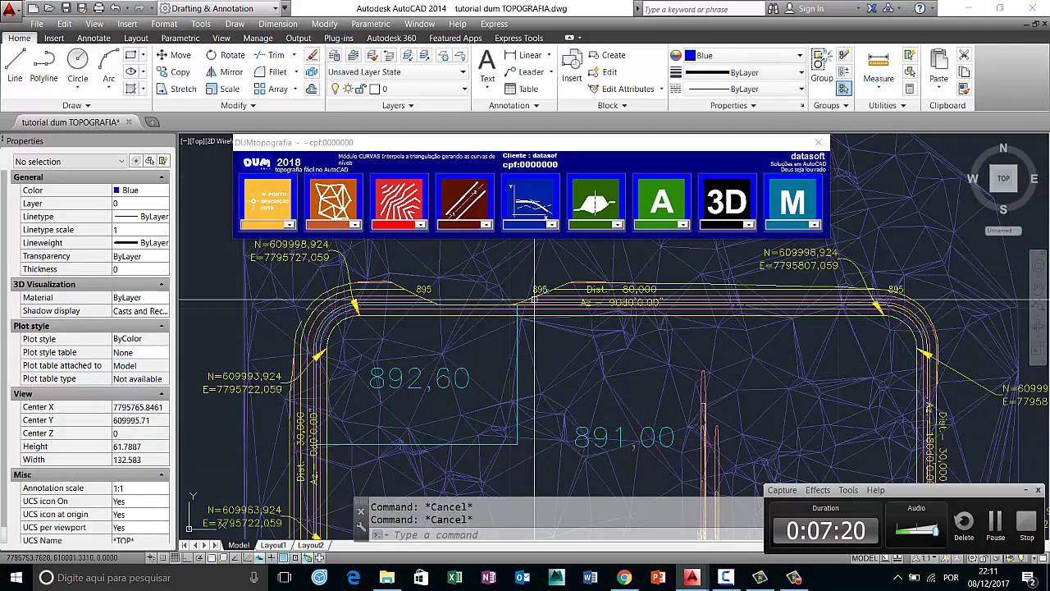
click(662, 207)
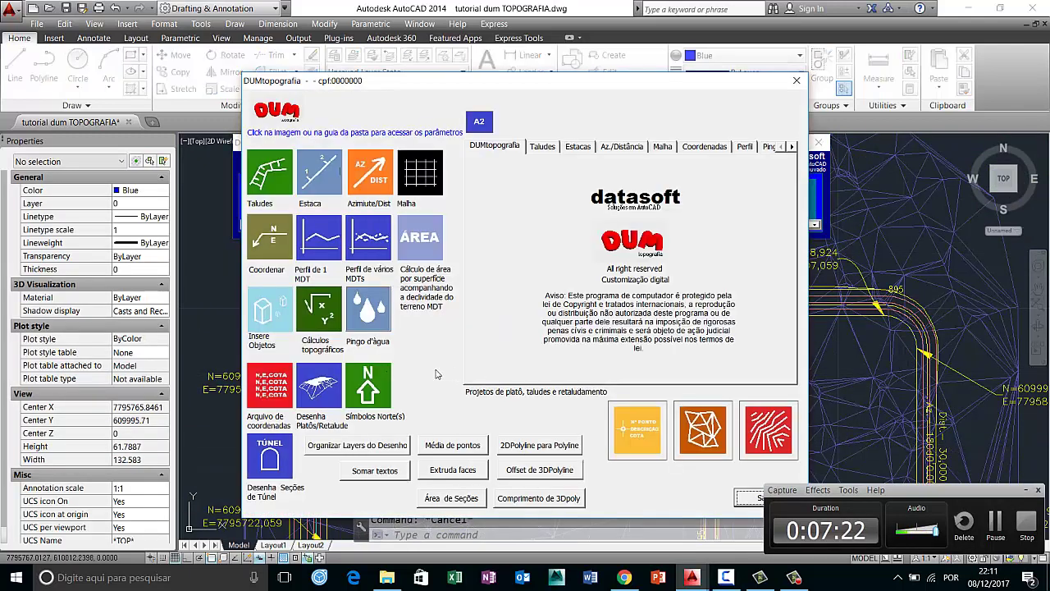
click(328, 383)
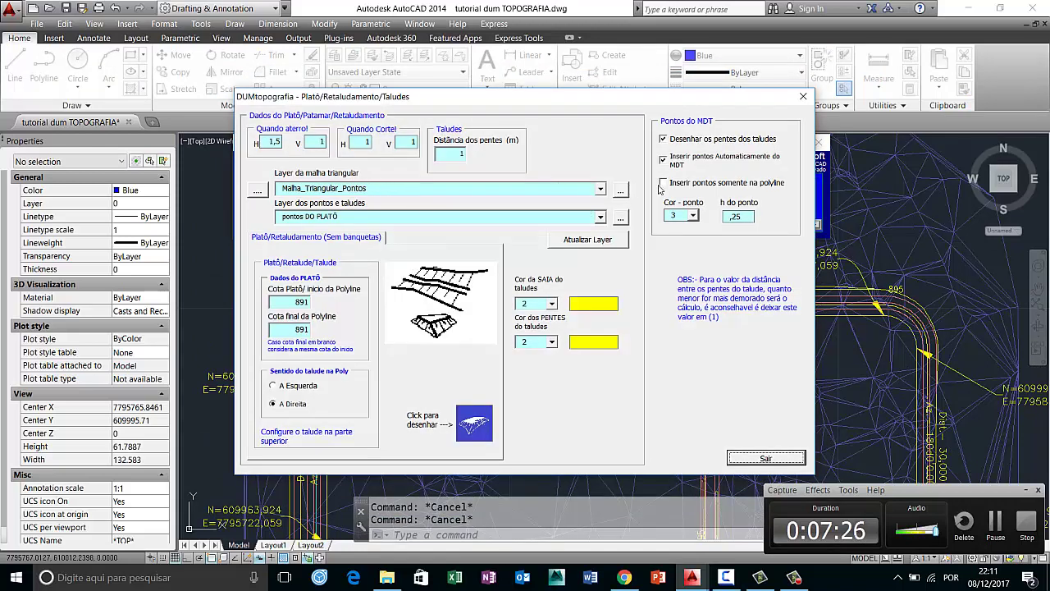
Set Layer da malha triangular to Malha_Triangular_pontos DO PLATÔ, then close with Sair.
click(601, 190)
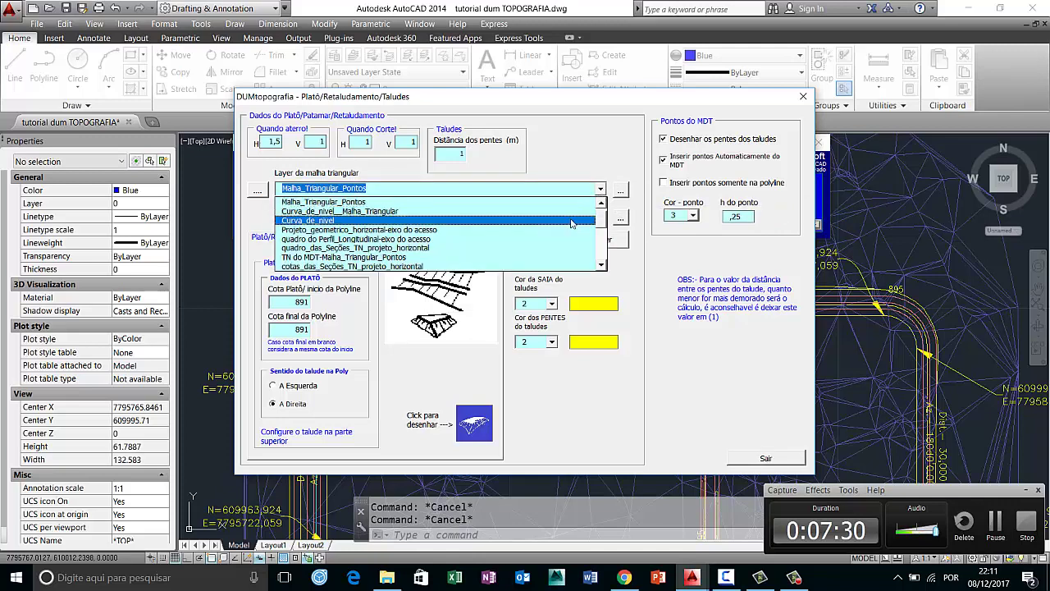
click(601, 192)
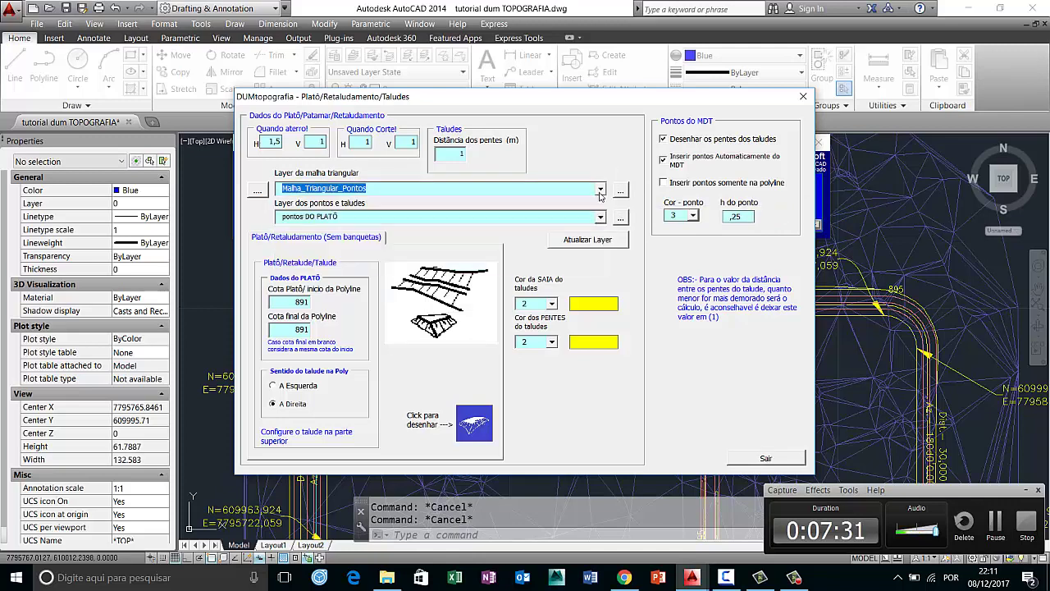
click(574, 241)
click(602, 190)
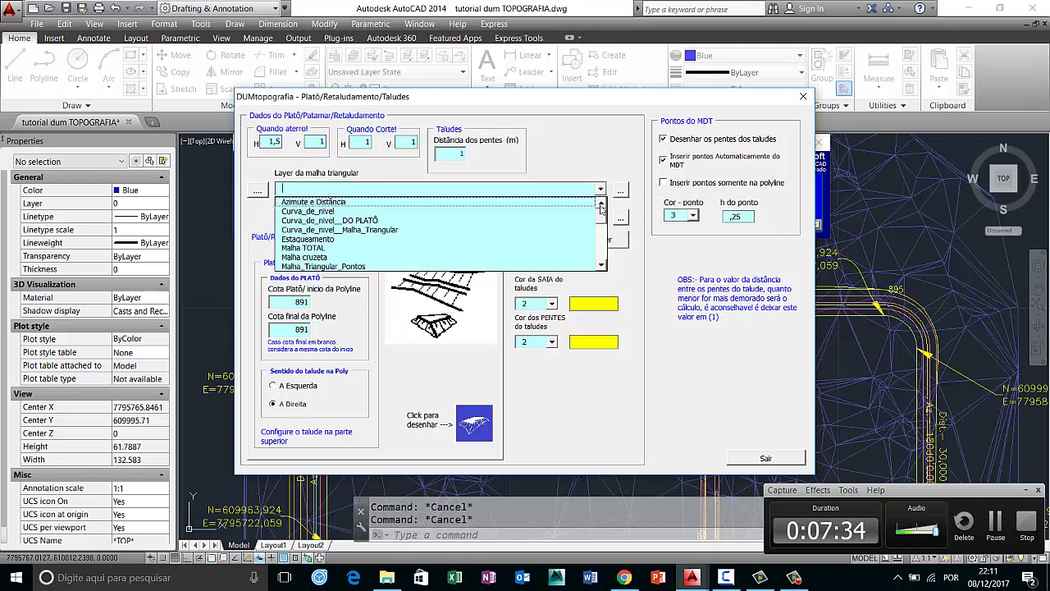
mouse_move(600, 217)
mouse_down()
mouse_move(607, 240)
mouse_move(608, 230)
mouse_up()
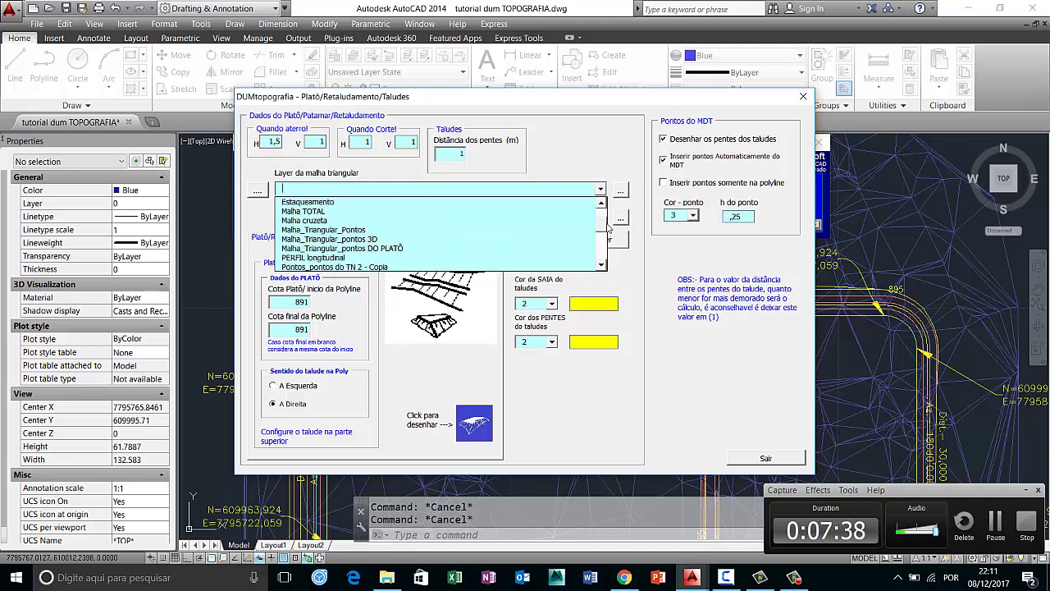
click(472, 249)
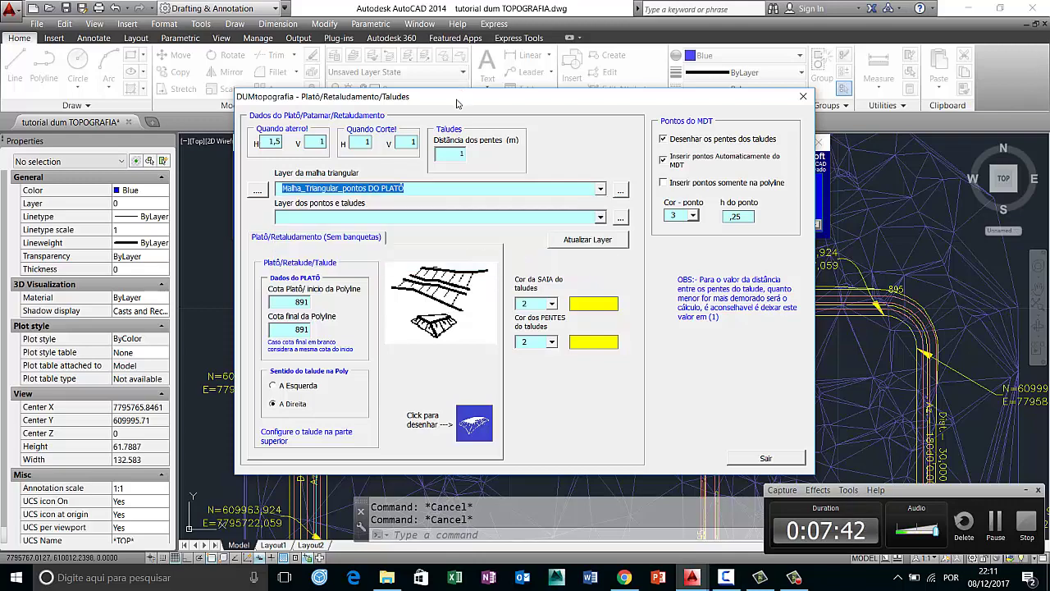
drag(461, 95, 702, 123)
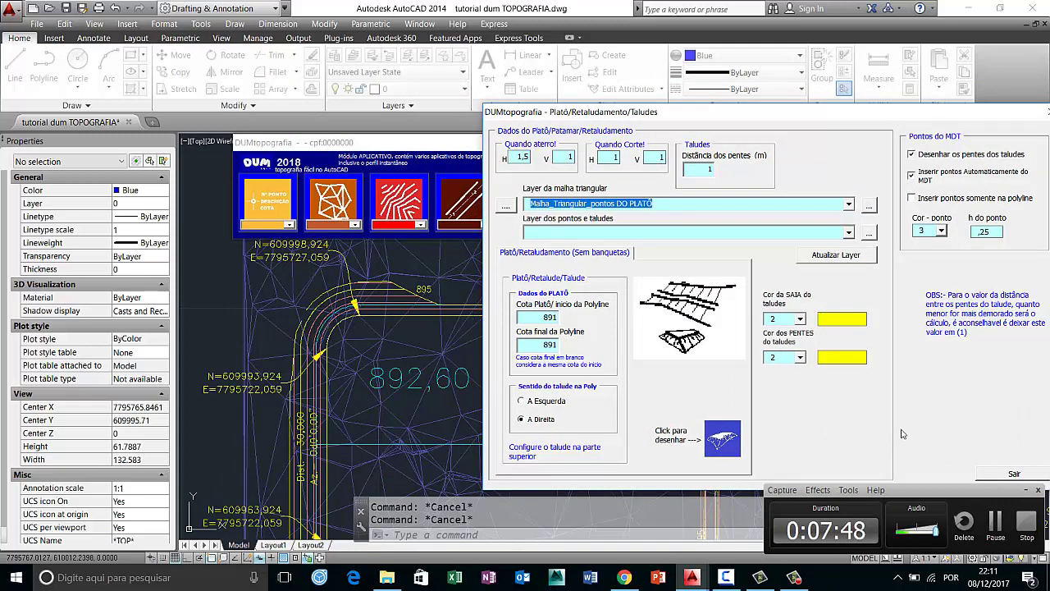
click(987, 473)
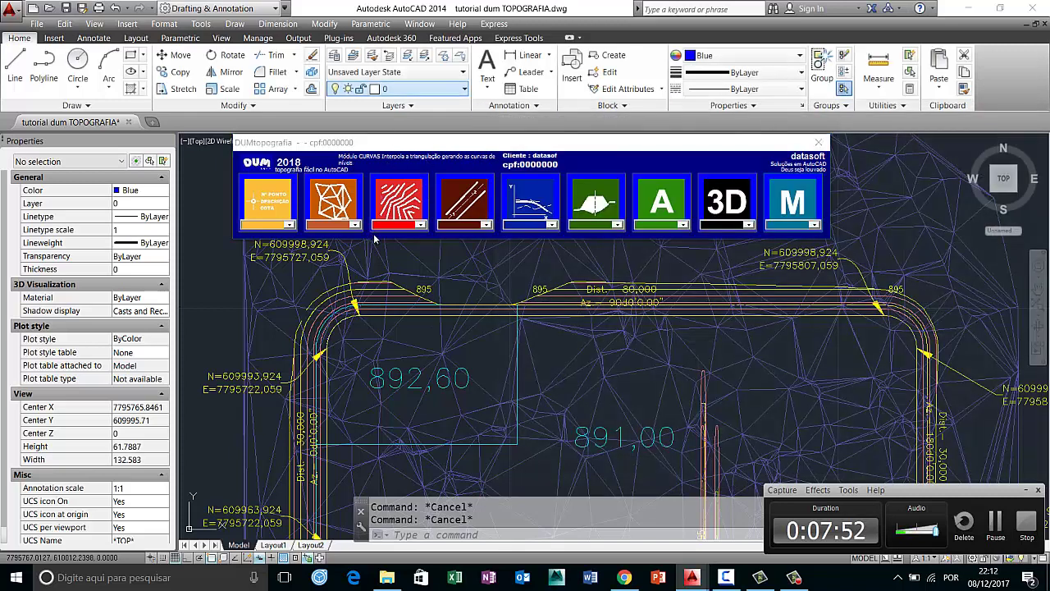
Thaw the plateau mesh layer, pan toward 891,00, and open the DUMtopografia tools window.
click(394, 88)
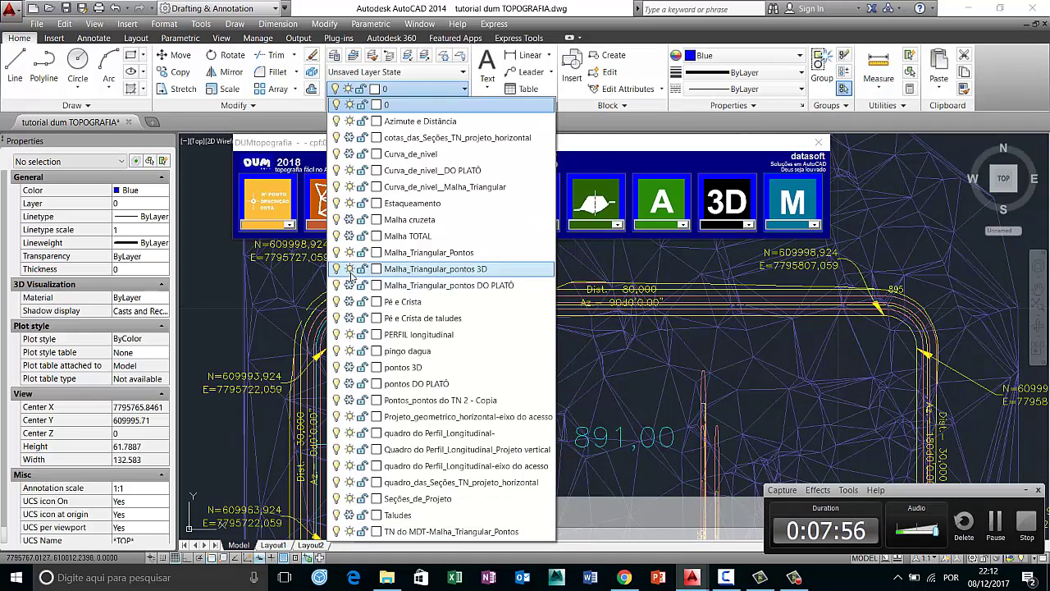
click(351, 286)
click(515, 302)
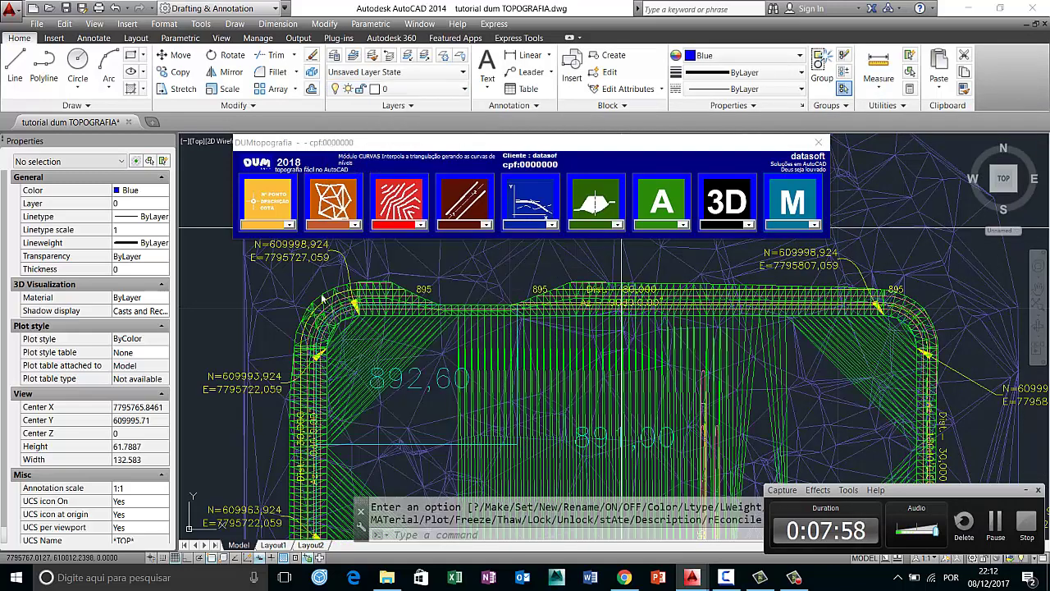
scroll(526, 299, up, 2)
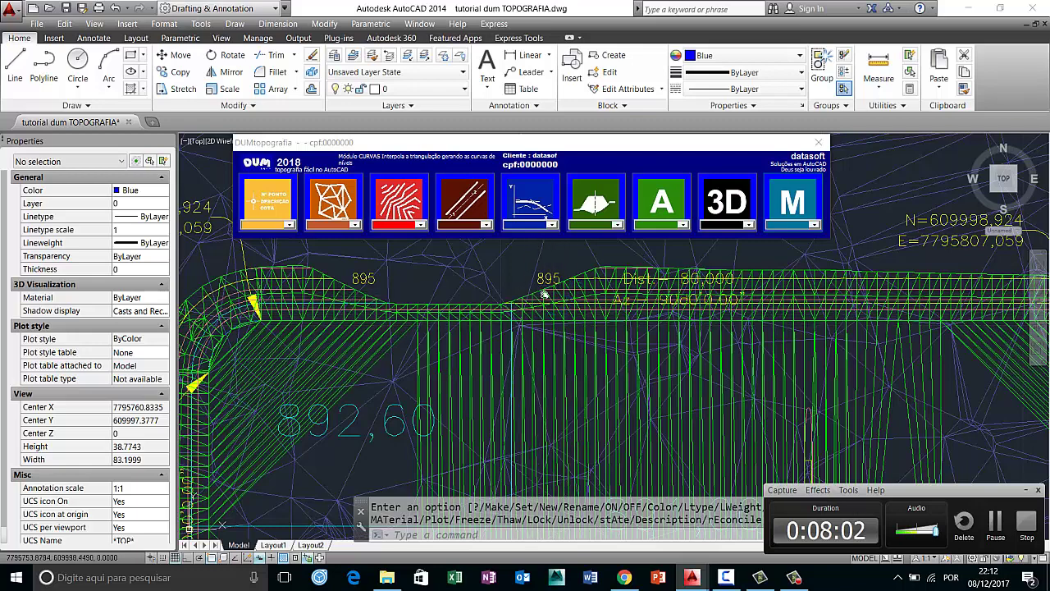
middle_drag(540, 323, 548, 252)
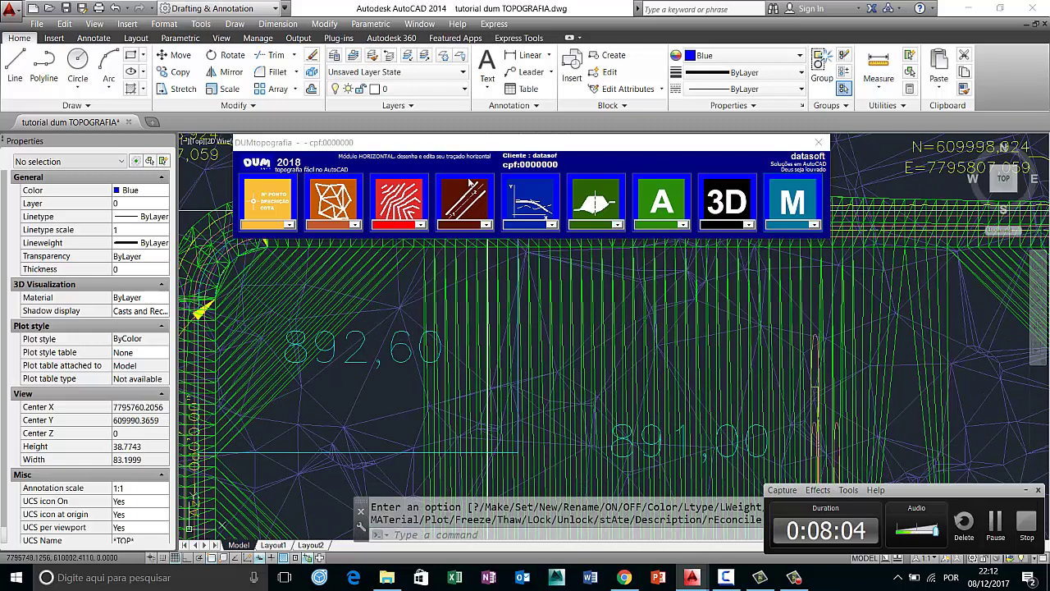
click(656, 201)
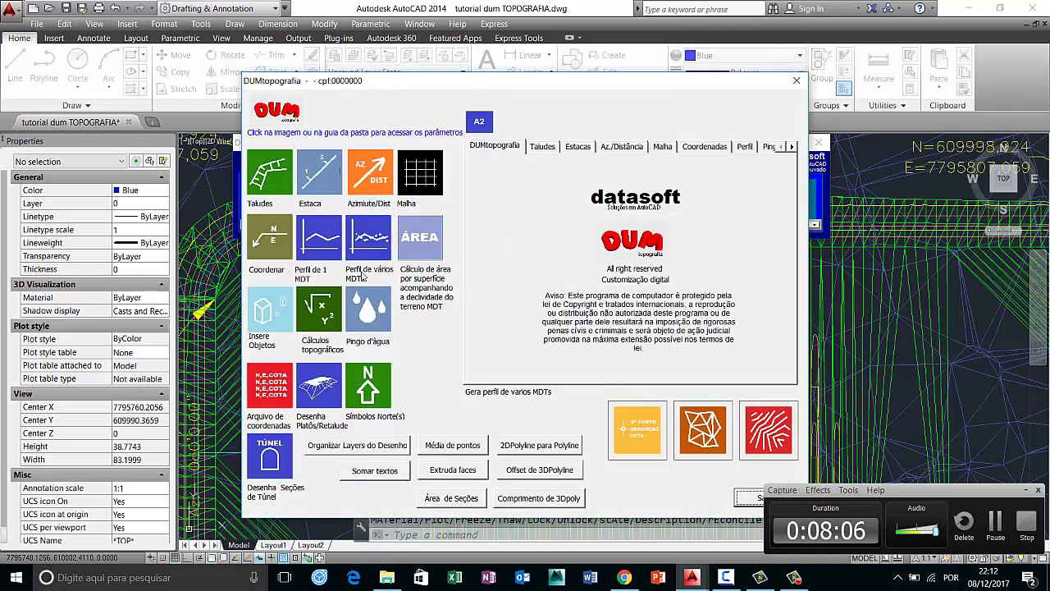
In Desenha Platôs/Retalude, enter the points-and-slopes layer name and select the 891 start elevation.
click(331, 374)
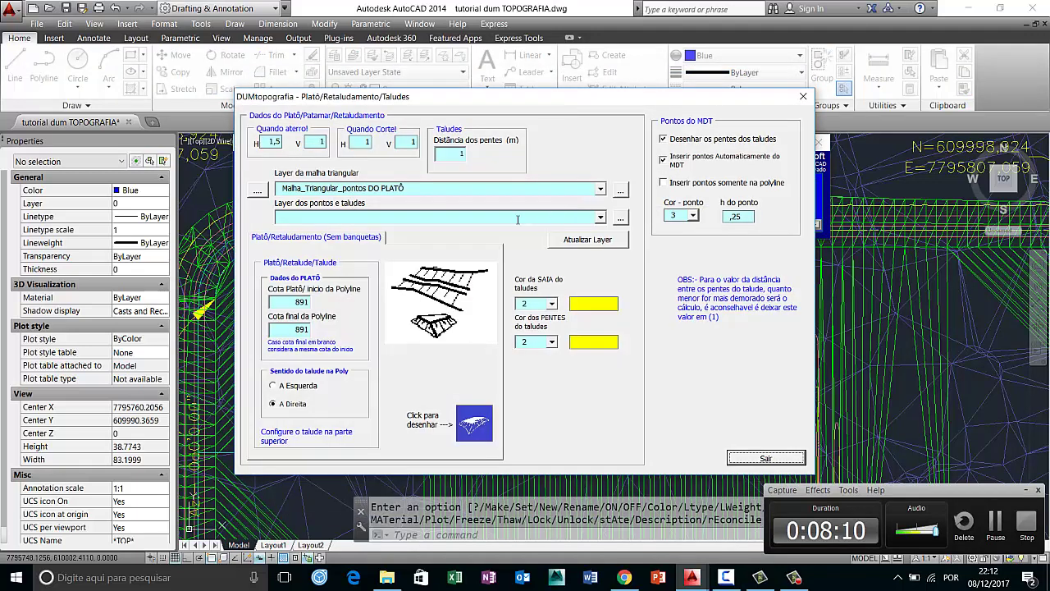
click(513, 219)
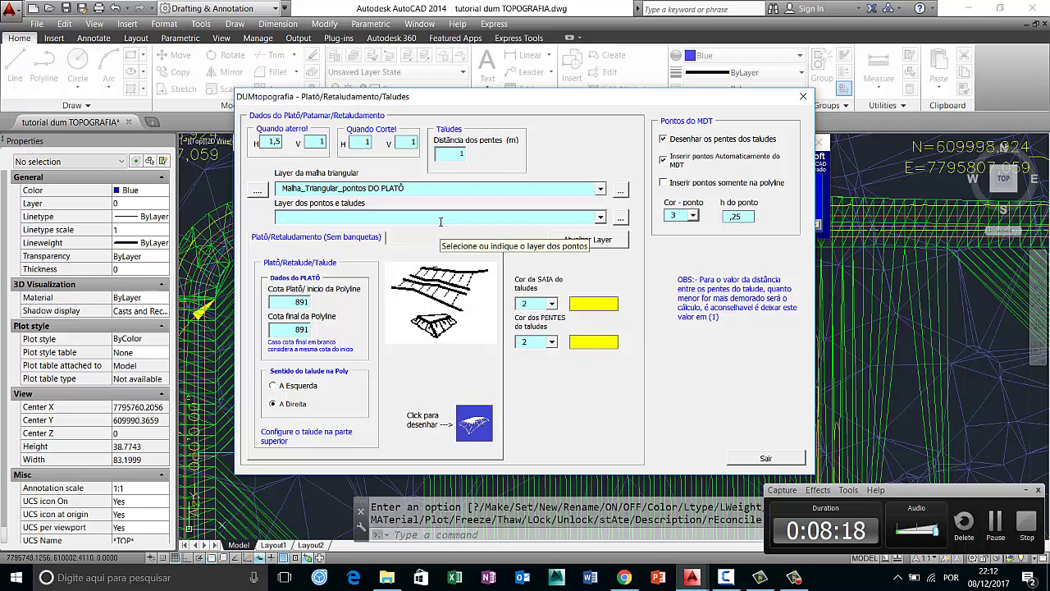
text(Pon)
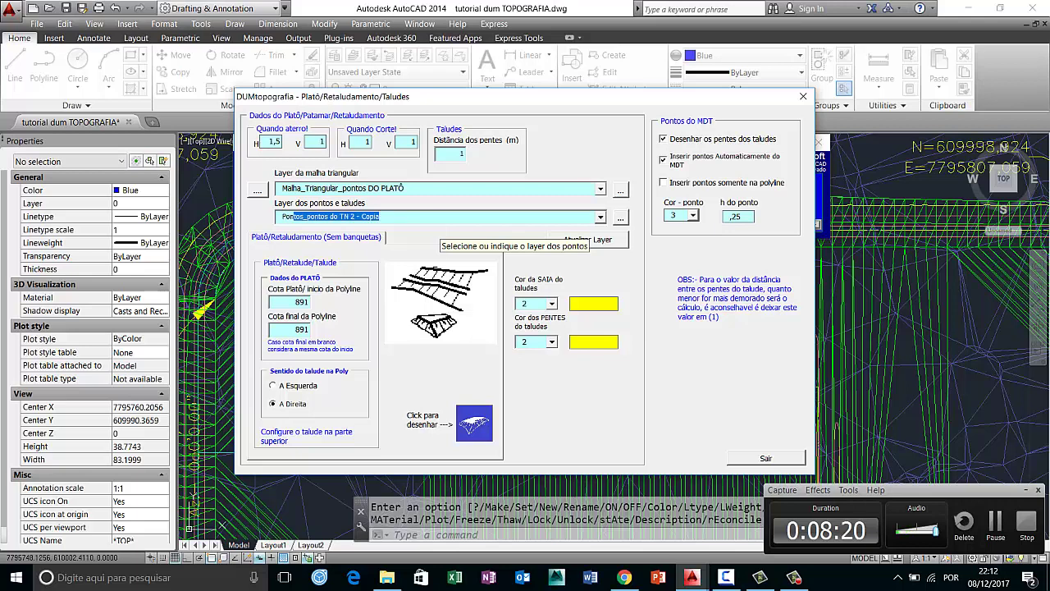
text(too)
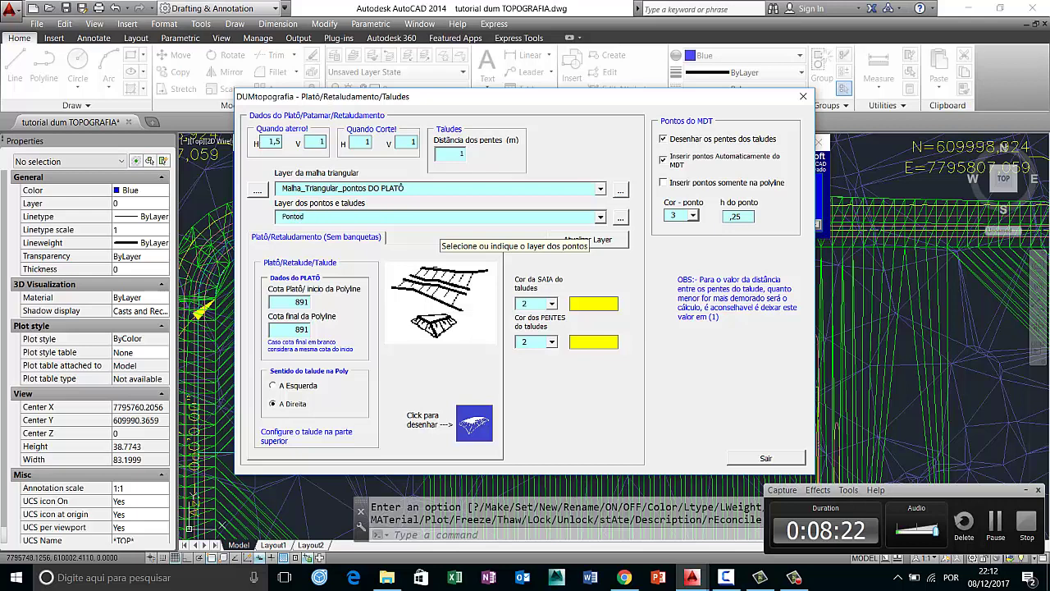
text(s Do)
text(l)
text(to)
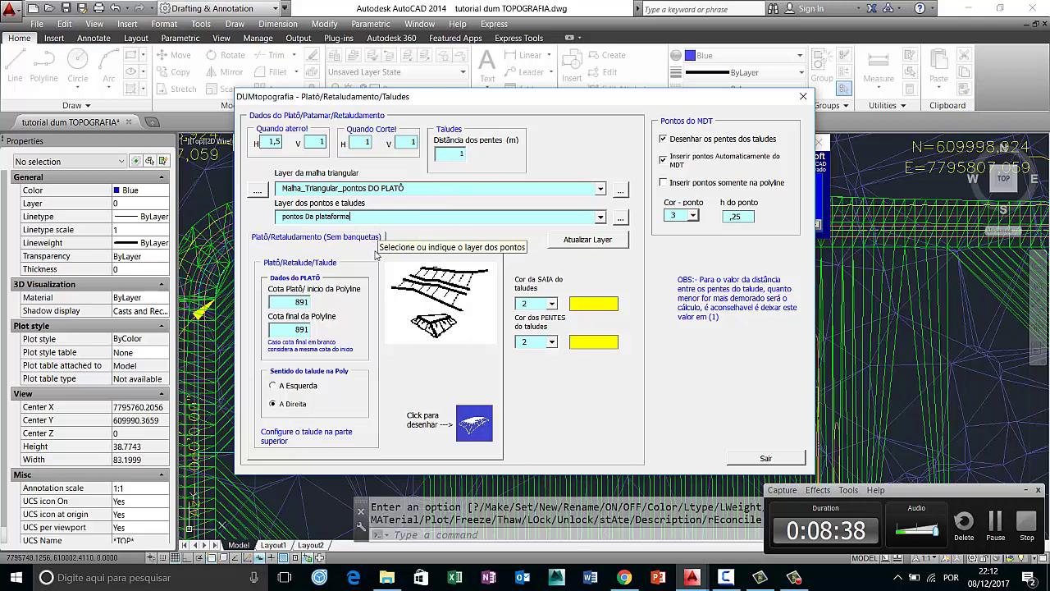
double_click(280, 306)
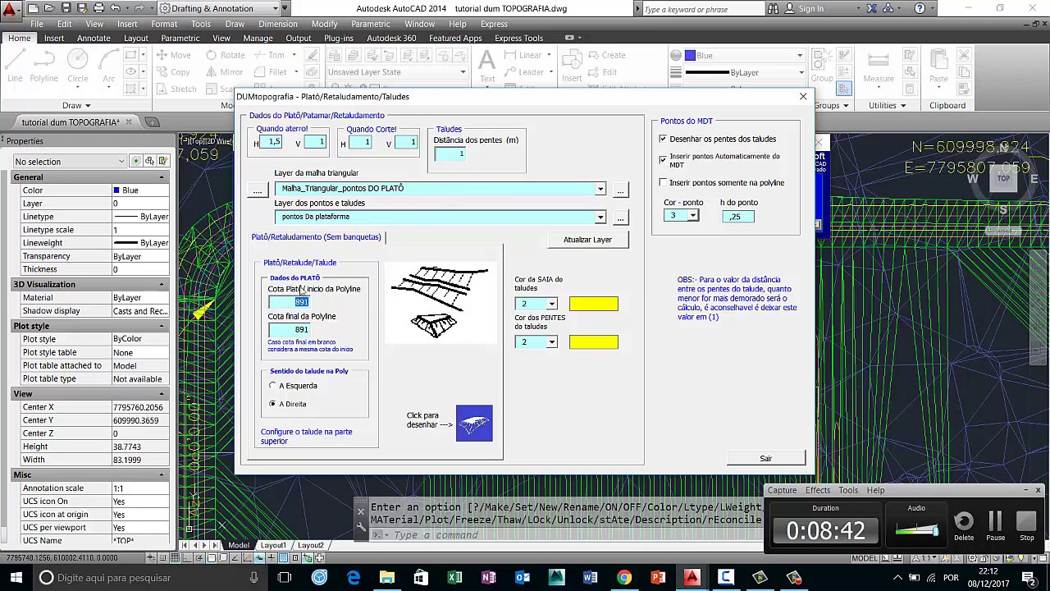
Set both elevations to 892,60, slopes to the left, skirt and comb colours 4, then draw.
text(892,)
text(6)
text(0)
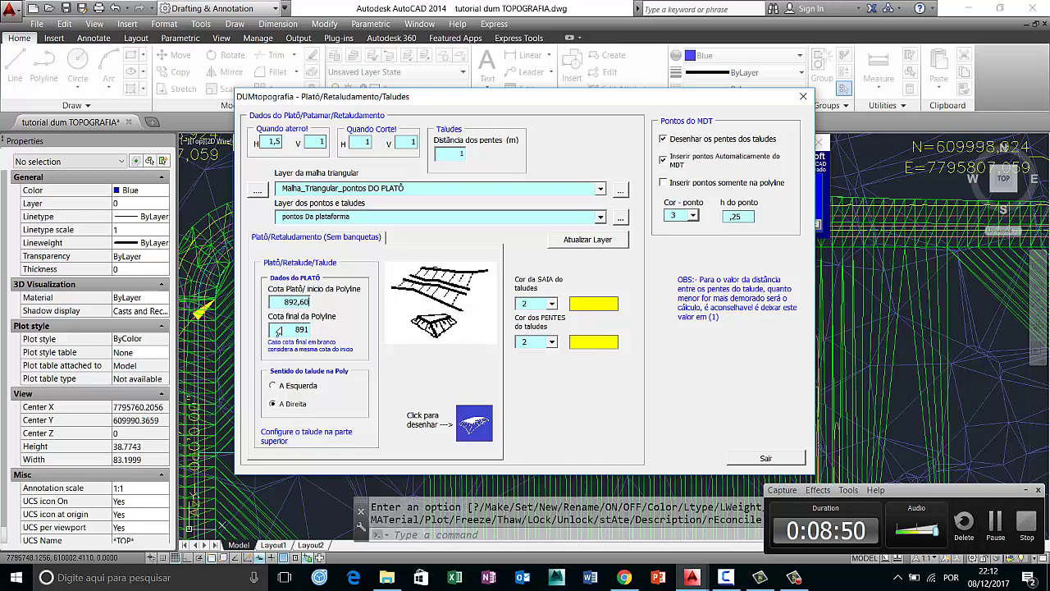
text(89)
text(,60)
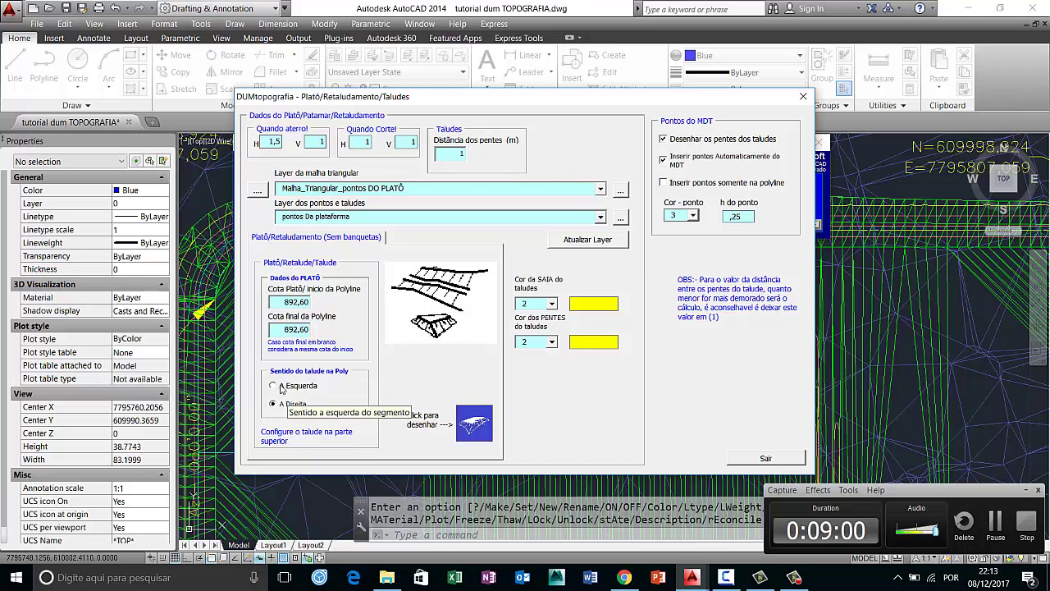
click(281, 386)
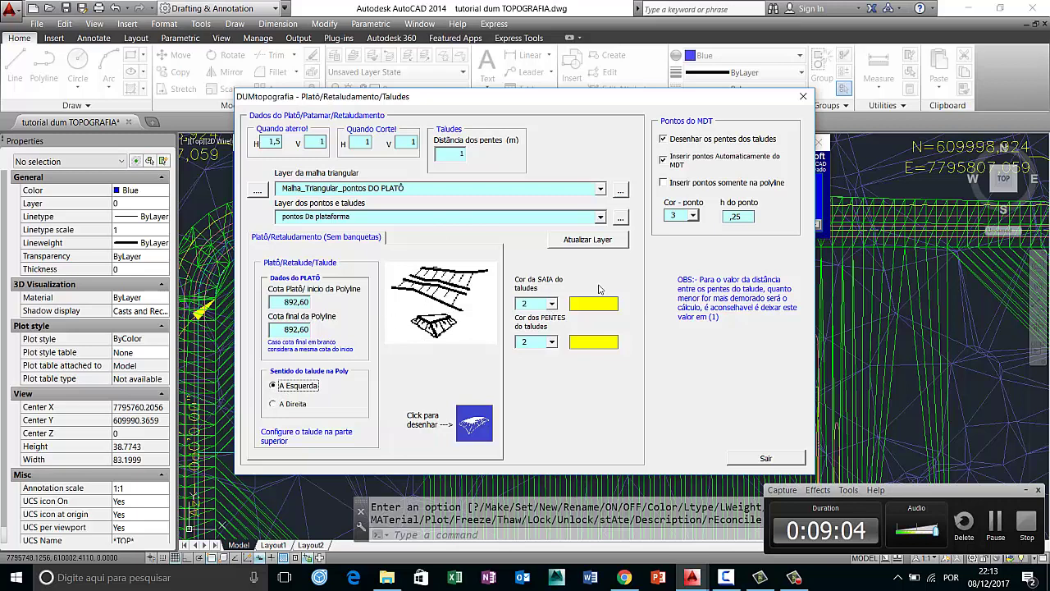
click(552, 304)
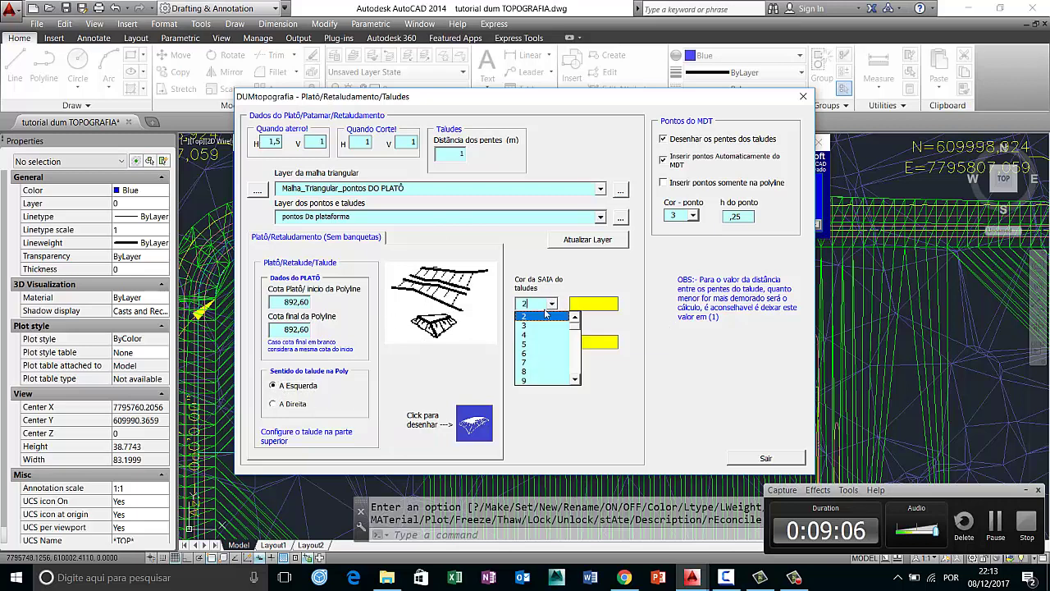
click(530, 326)
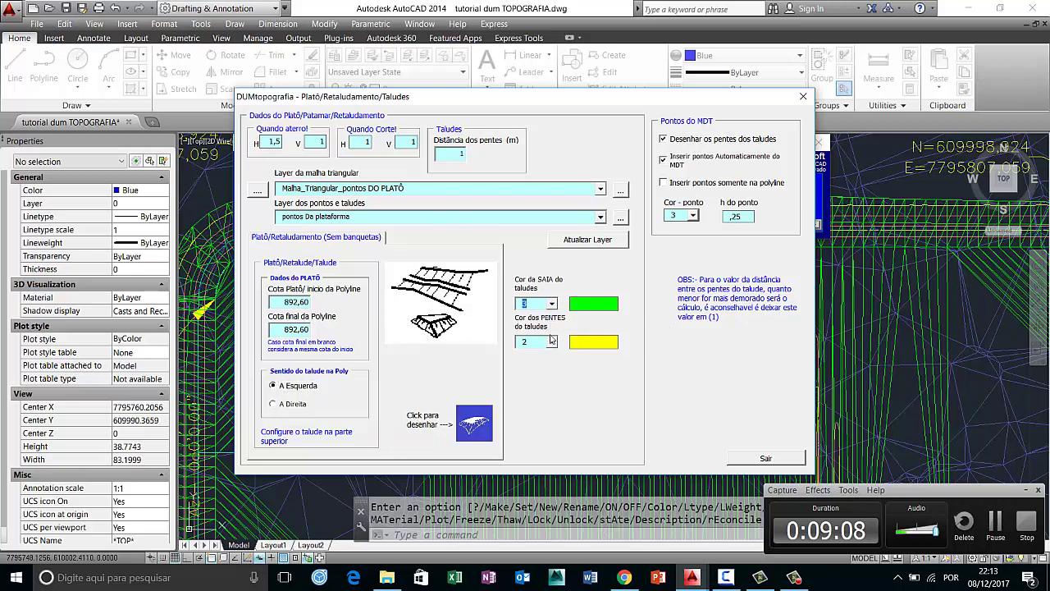
click(552, 304)
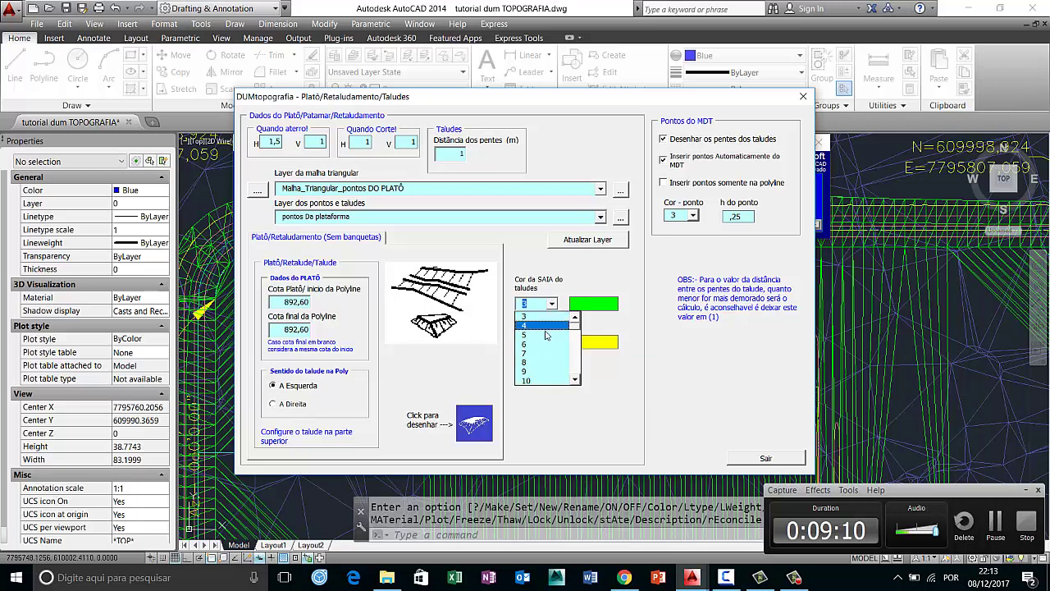
click(531, 335)
click(553, 342)
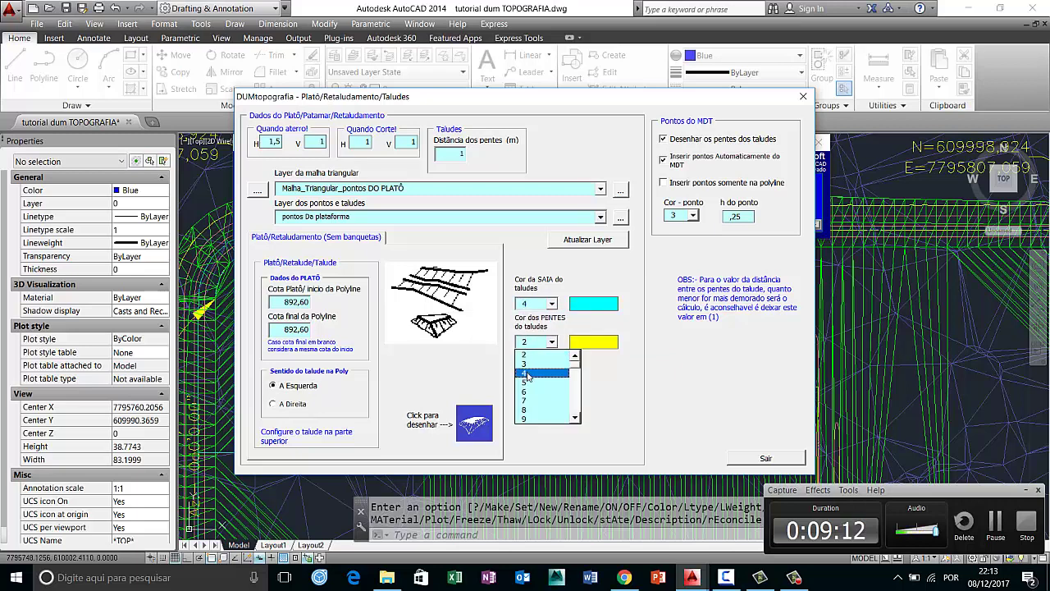
click(532, 373)
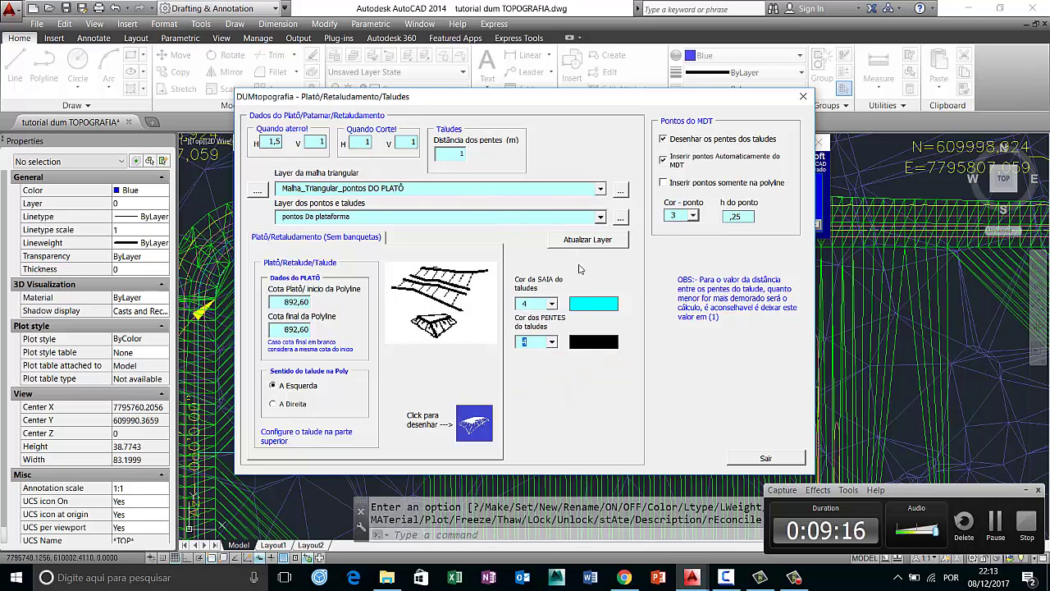
click(470, 424)
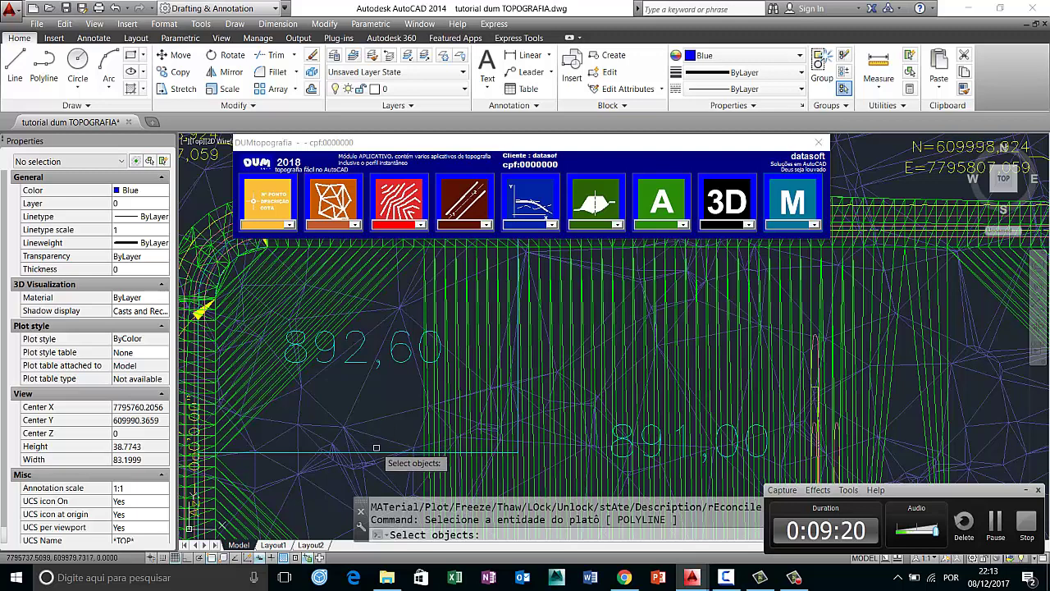
Pick the plateau polyline to generate the 892,60 plateau slopes and zoom in on them.
click(383, 436)
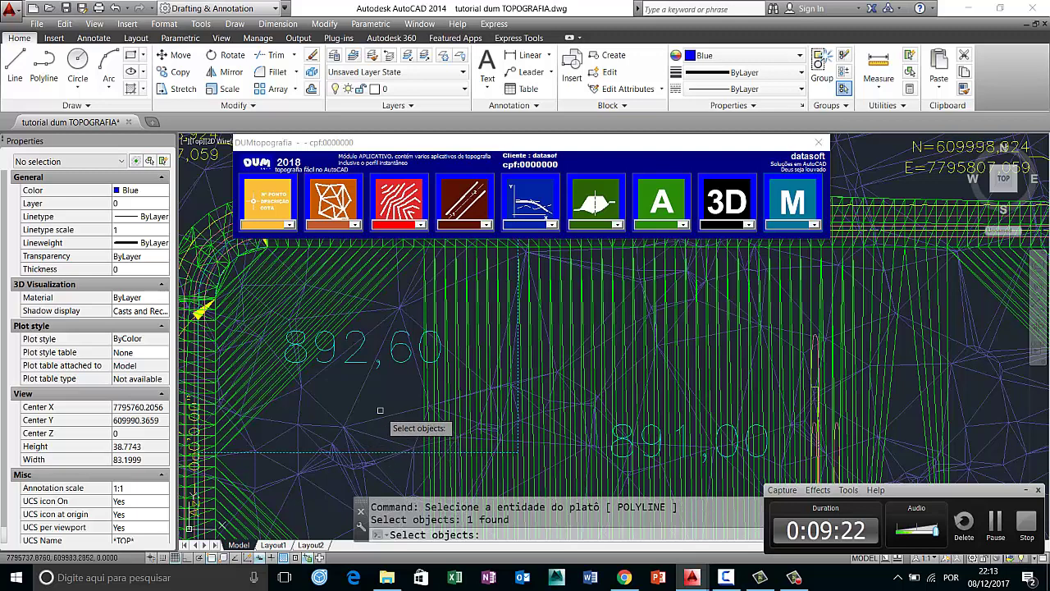
key(Return)
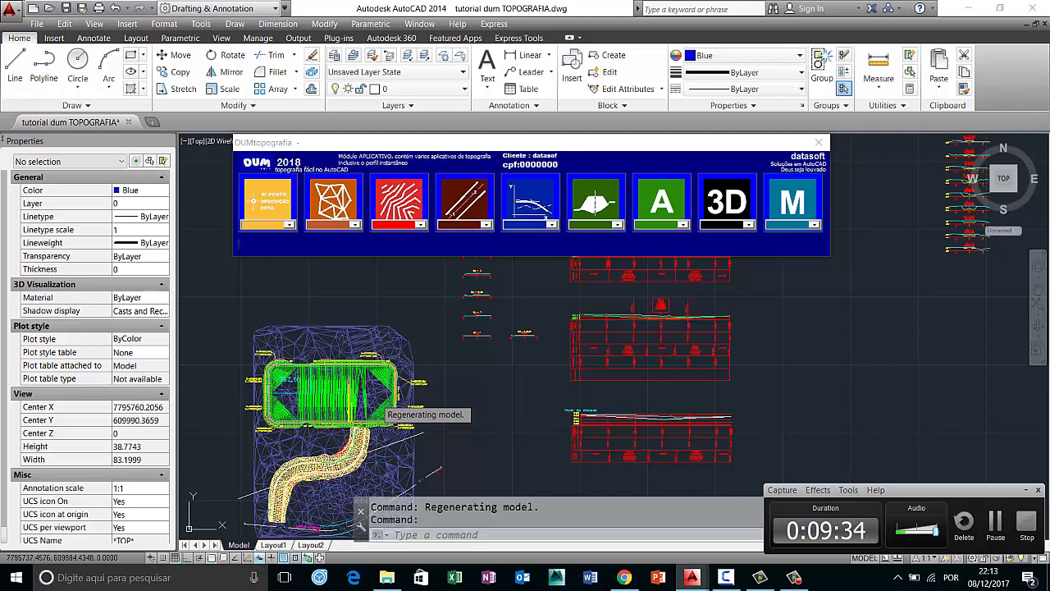
scroll(377, 407, up, 5)
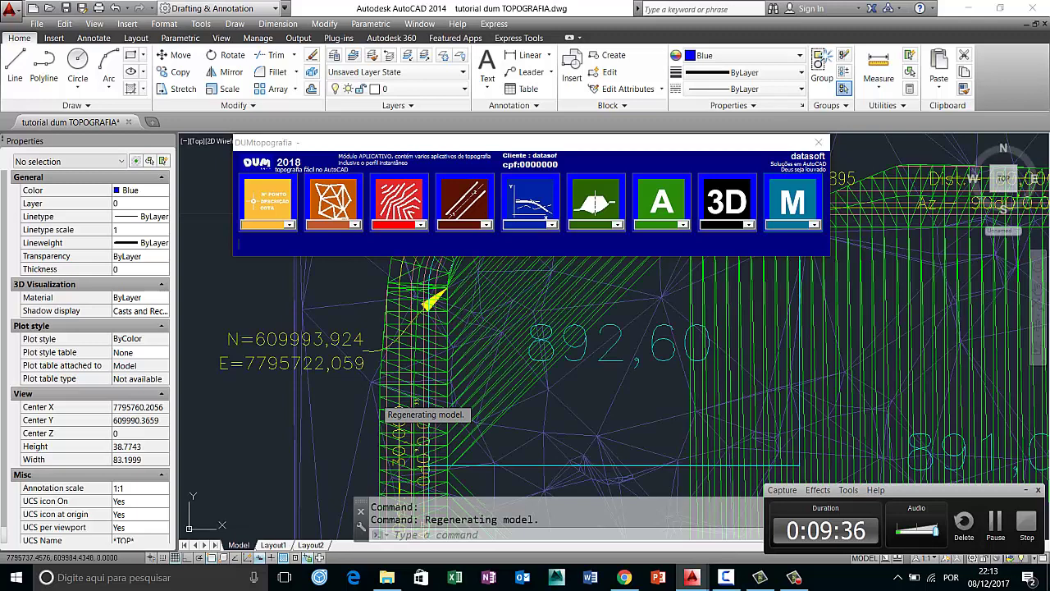